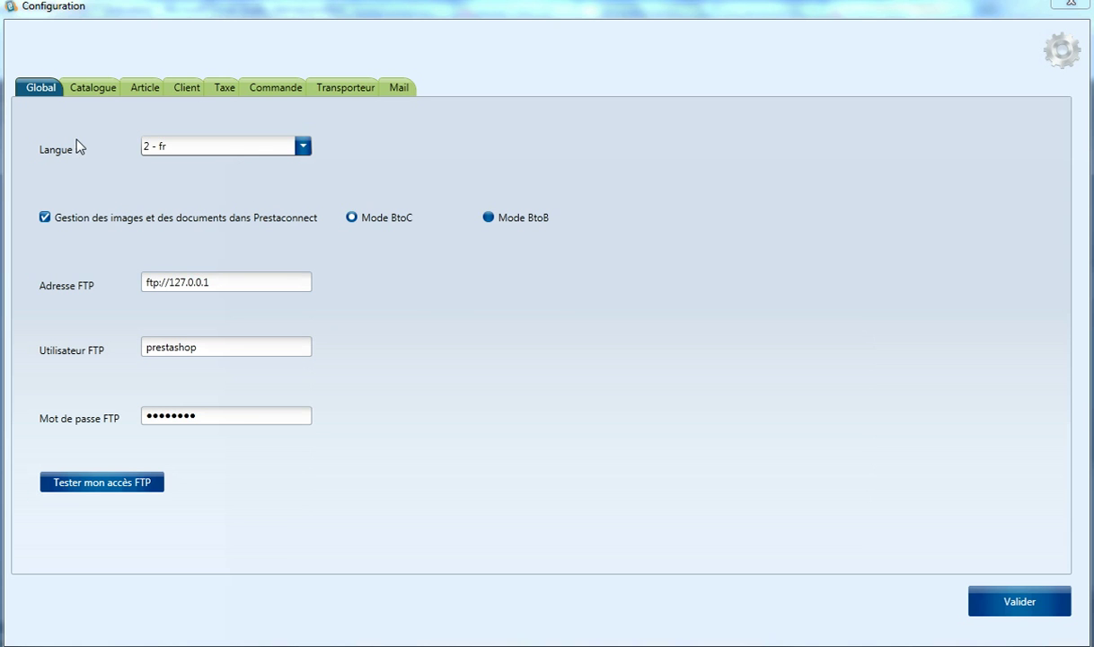
# Review the languages available for the Langue setting in the global configuration, keeping the current choice.
pyautogui.click(40, 95)
pyautogui.click(40, 90)
pyautogui.click(303, 148)
pyautogui.click(303, 148)
pyautogui.click(303, 148)
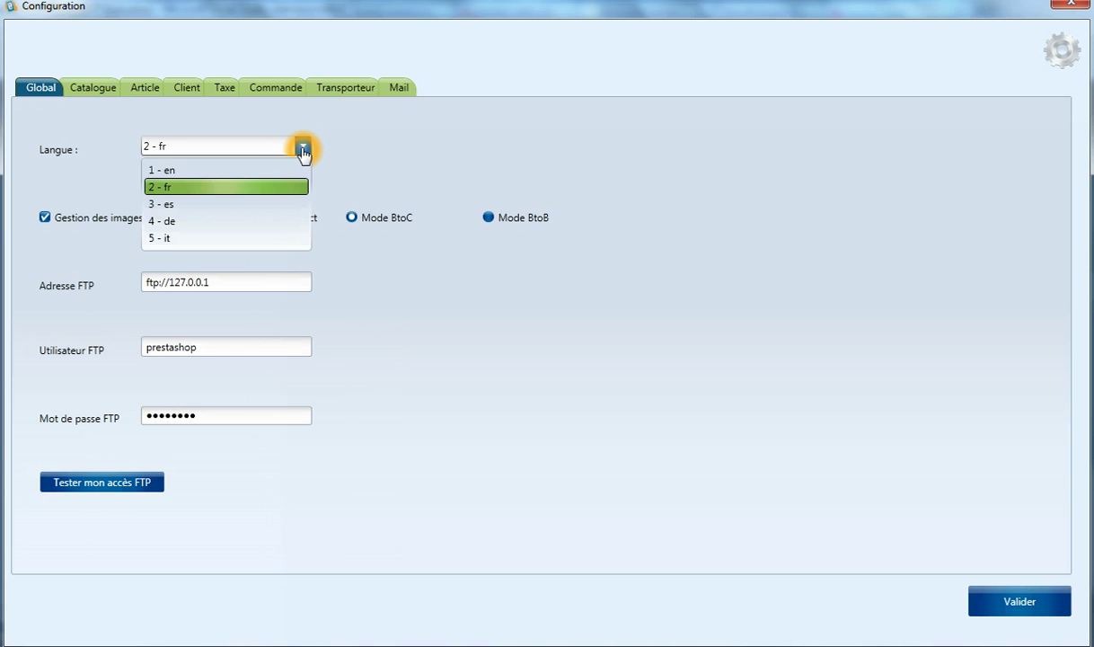
pyautogui.click(303, 150)
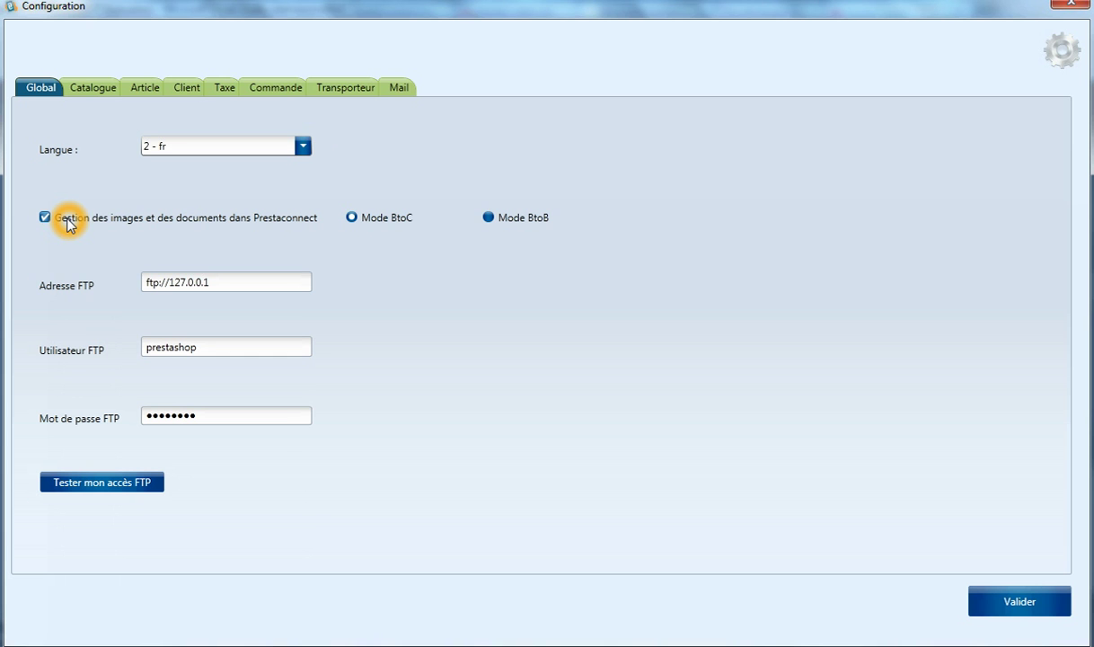
# Examine the image and document management option, its BtoC and BtoB modes, and the FTP address setting.
pyautogui.click(57, 290)
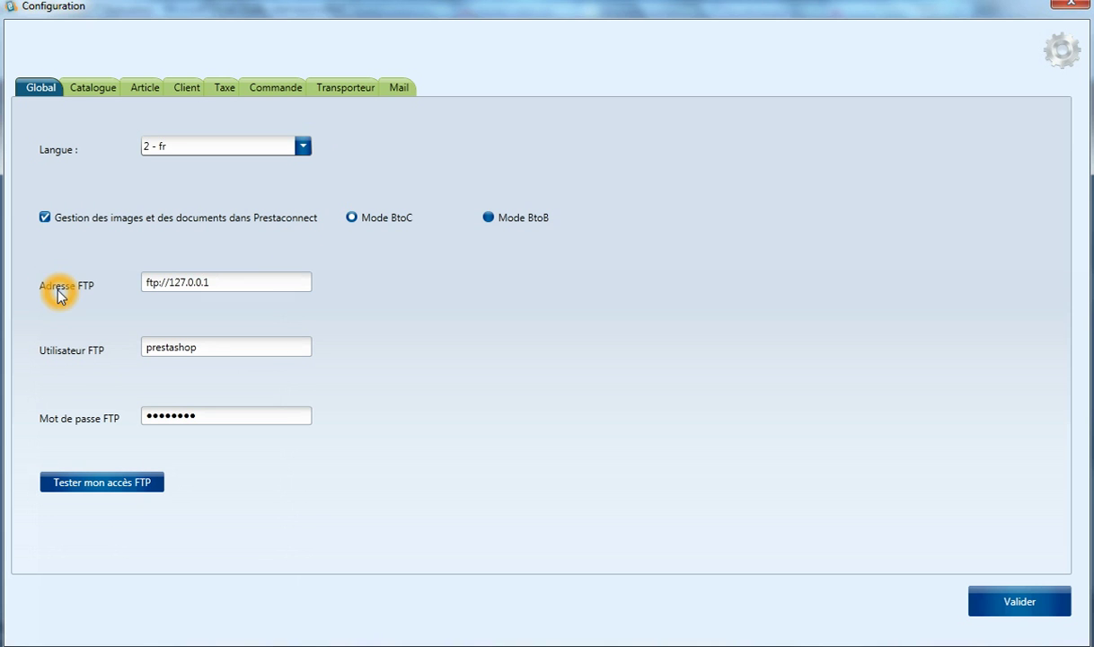
pyautogui.click(98, 220)
pyautogui.click(237, 252)
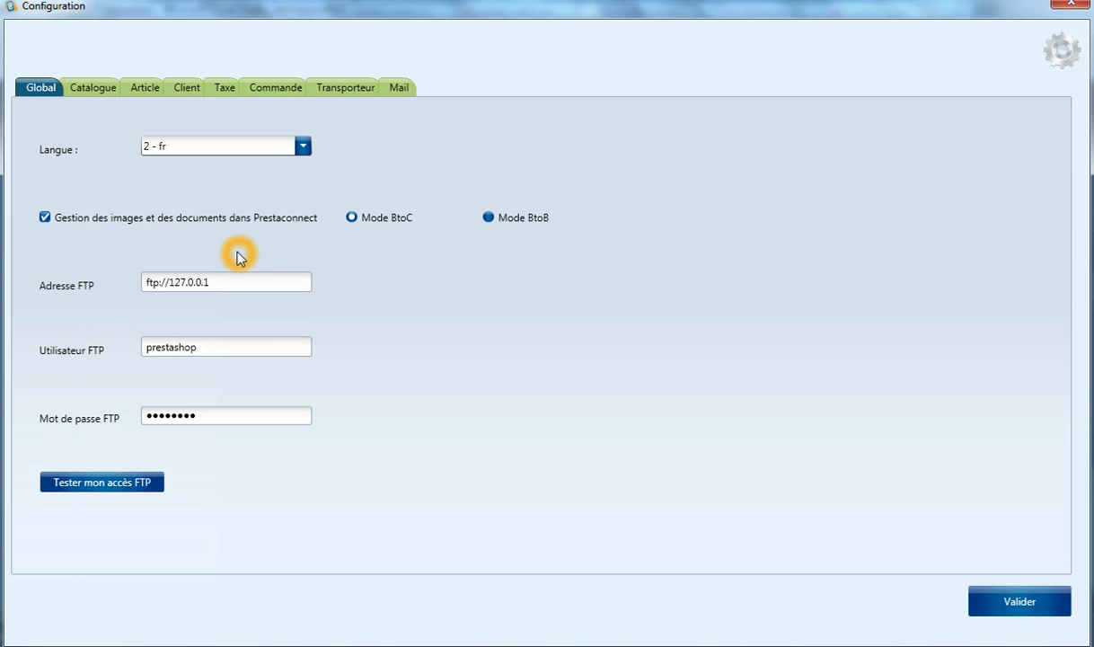
pyautogui.click(82, 281)
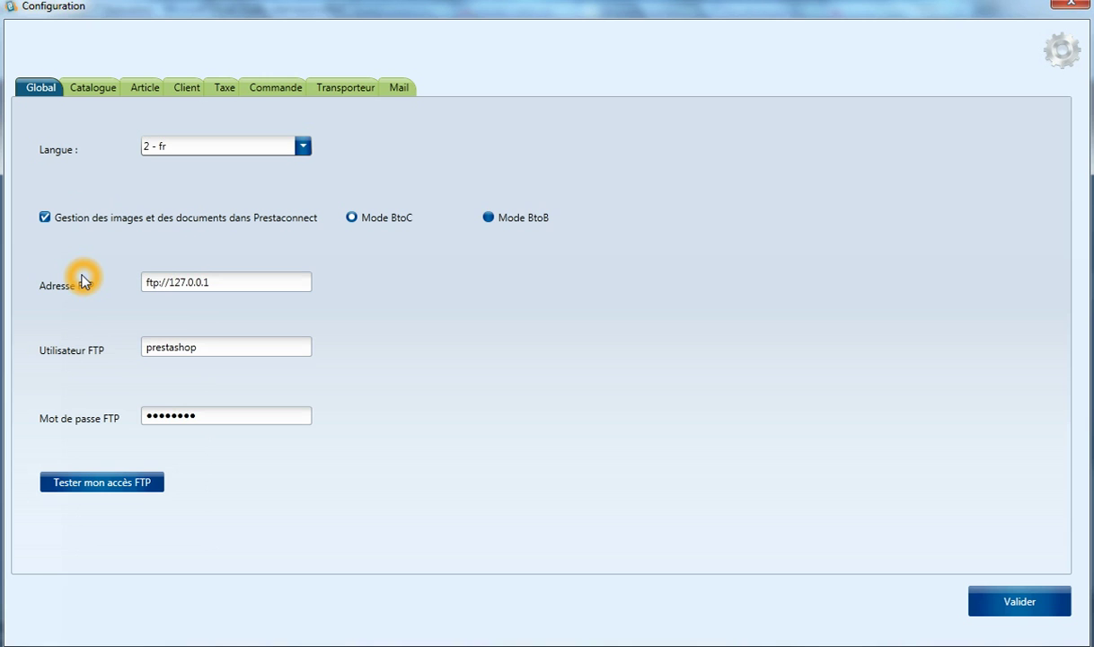
pyautogui.click(383, 226)
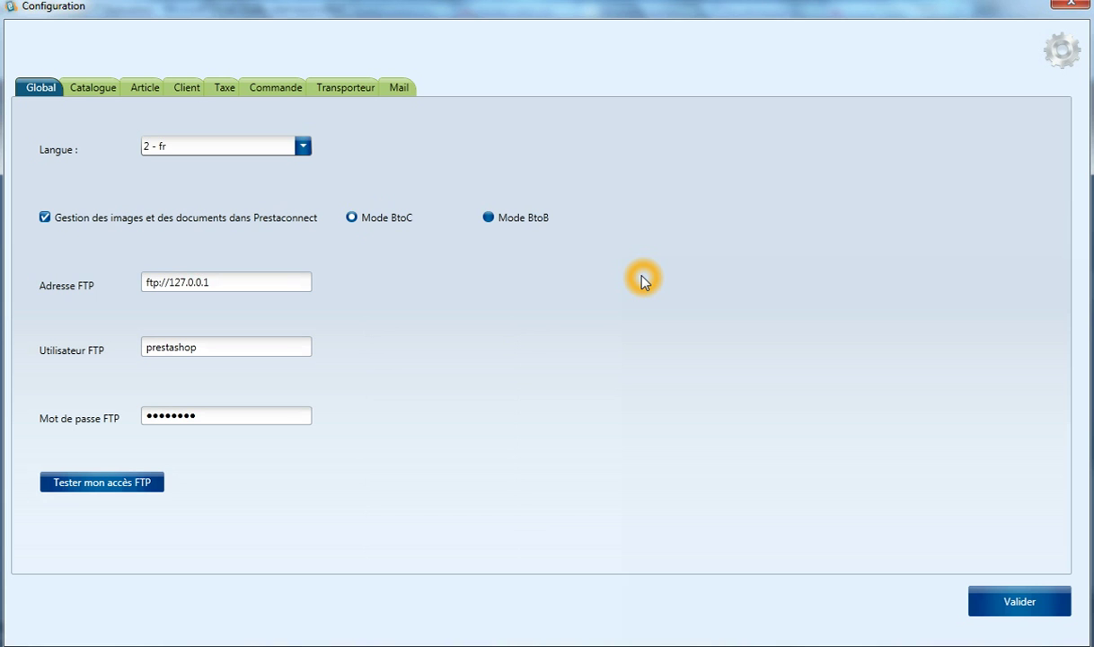
# Save the global configuration and dismiss the confirmation message.
pyautogui.click(94, 89)
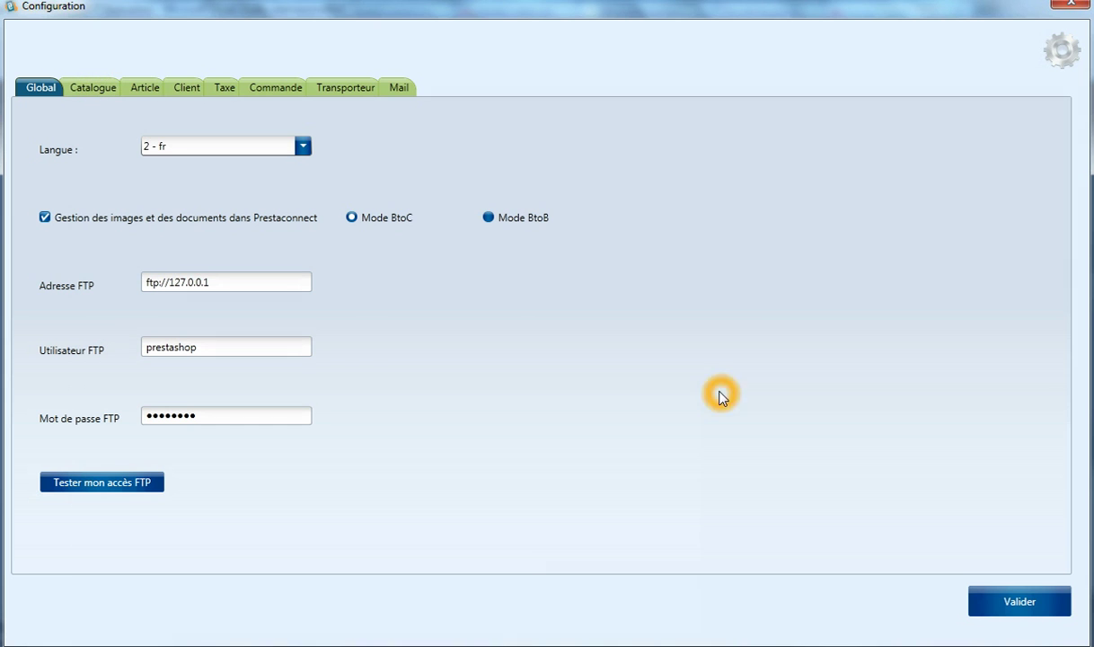
pyautogui.click(1012, 620)
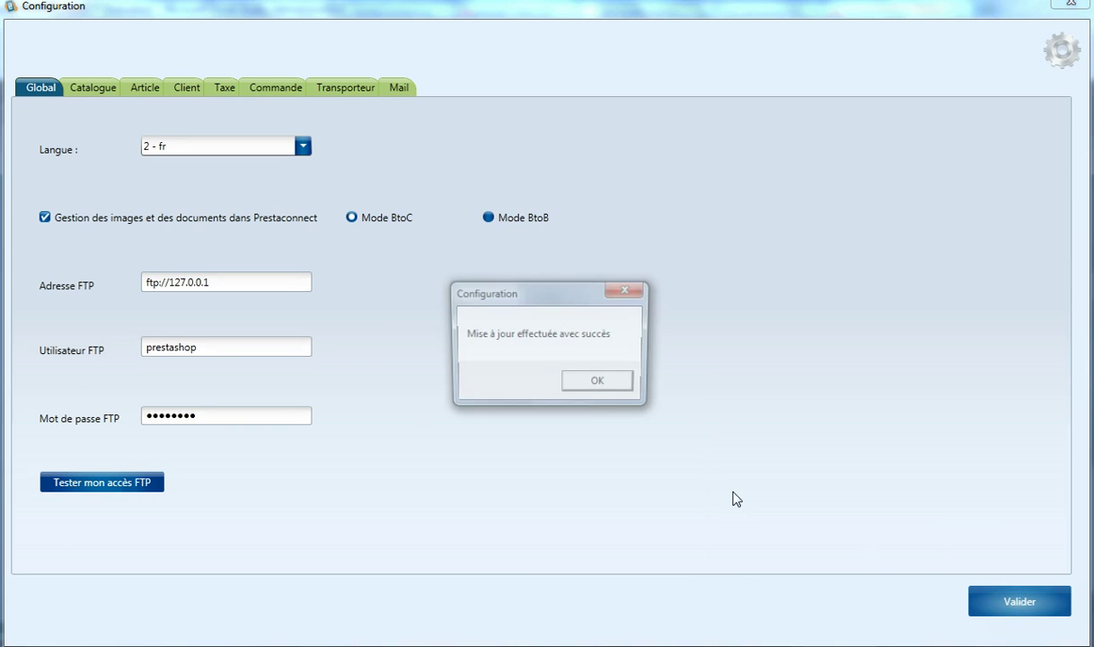
pyautogui.click(599, 385)
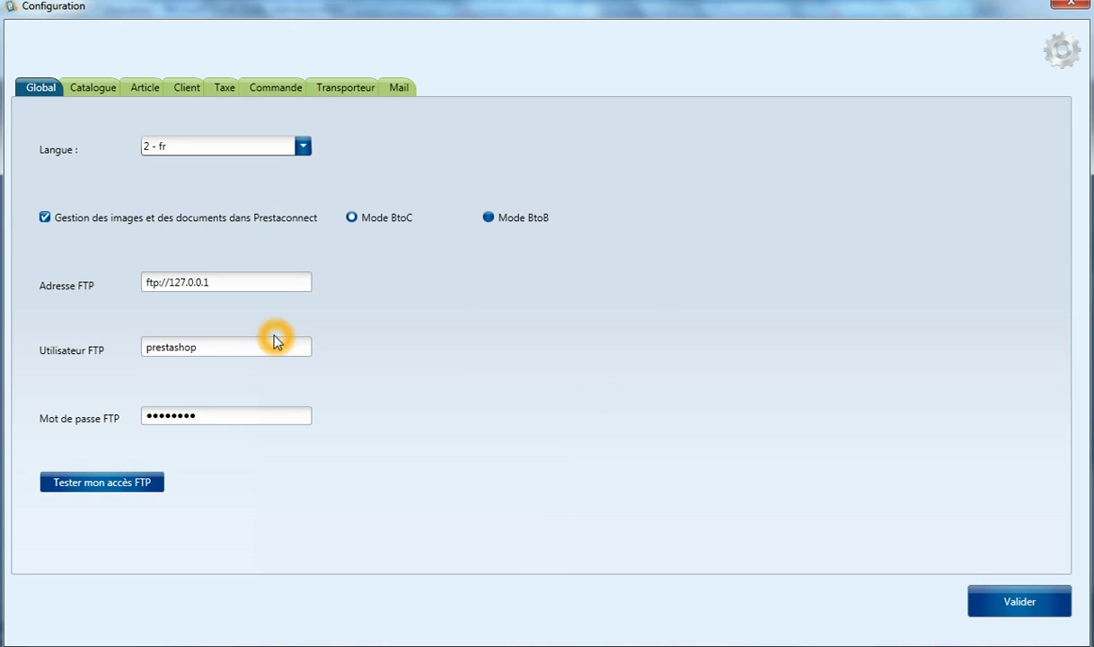
# Display the catalogue configuration and examine its Groupe setting.
pyautogui.click(101, 89)
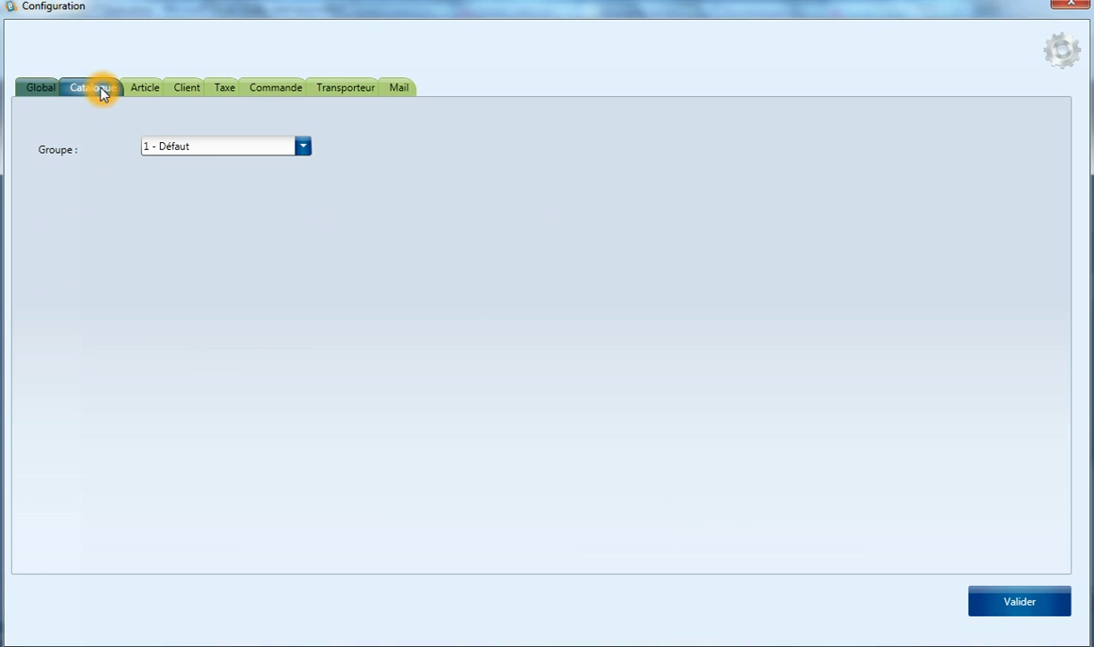
pyautogui.click(147, 90)
pyautogui.click(103, 89)
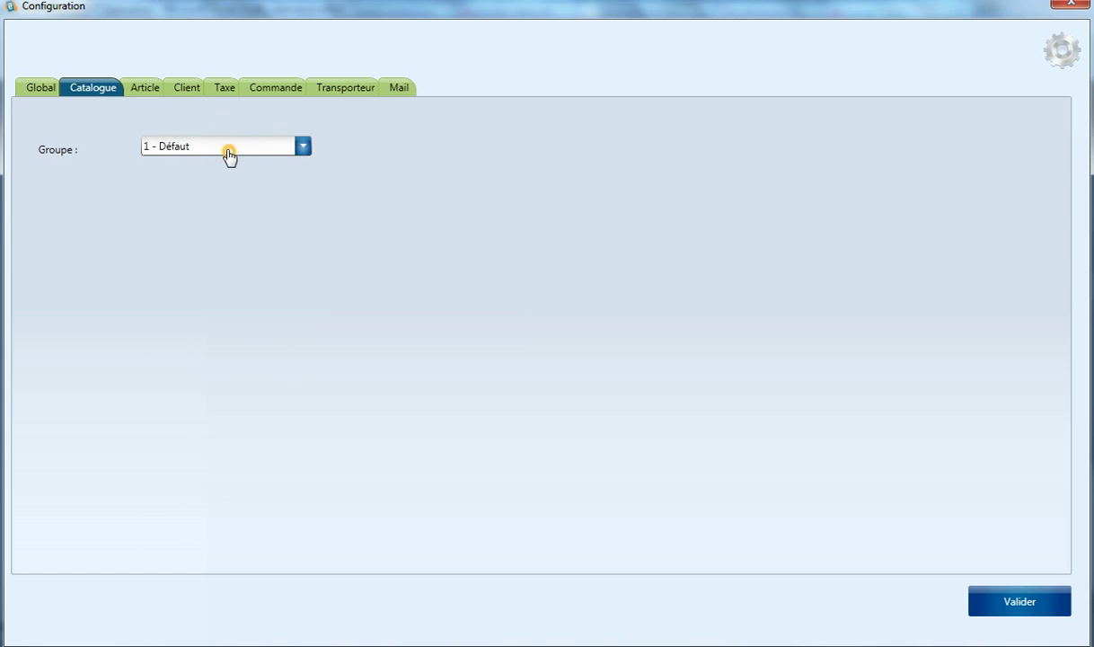
pyautogui.click(390, 198)
# Display the article configuration and examine the Annexe Bijou SA and Bijou SA depots under stock management.
pyautogui.click(144, 88)
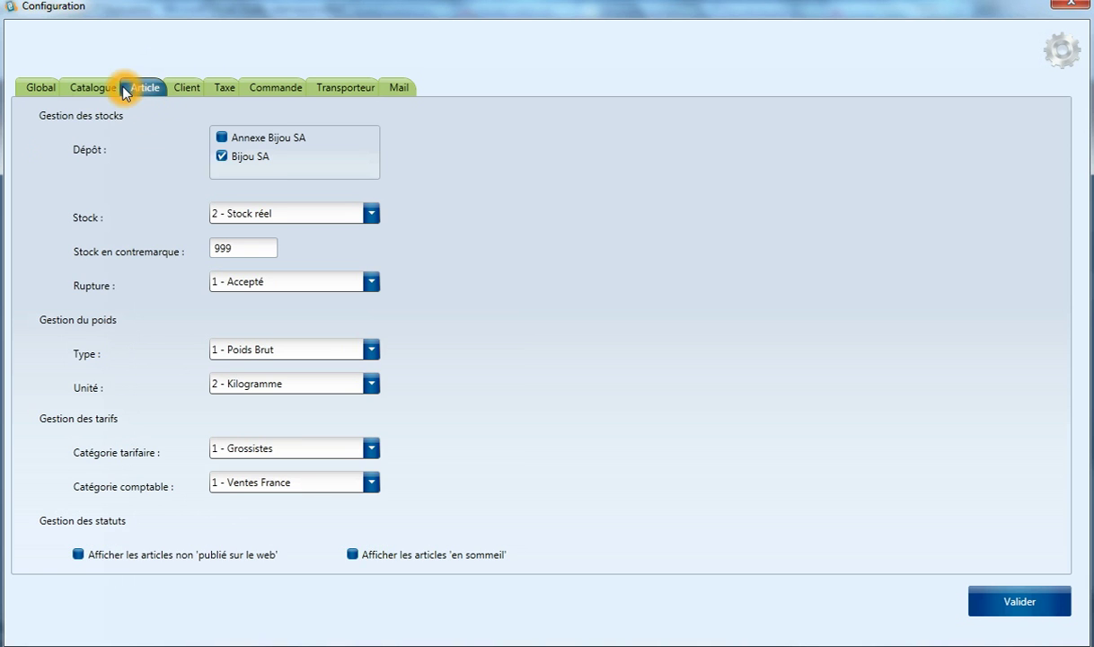
pyautogui.click(102, 88)
pyautogui.click(139, 87)
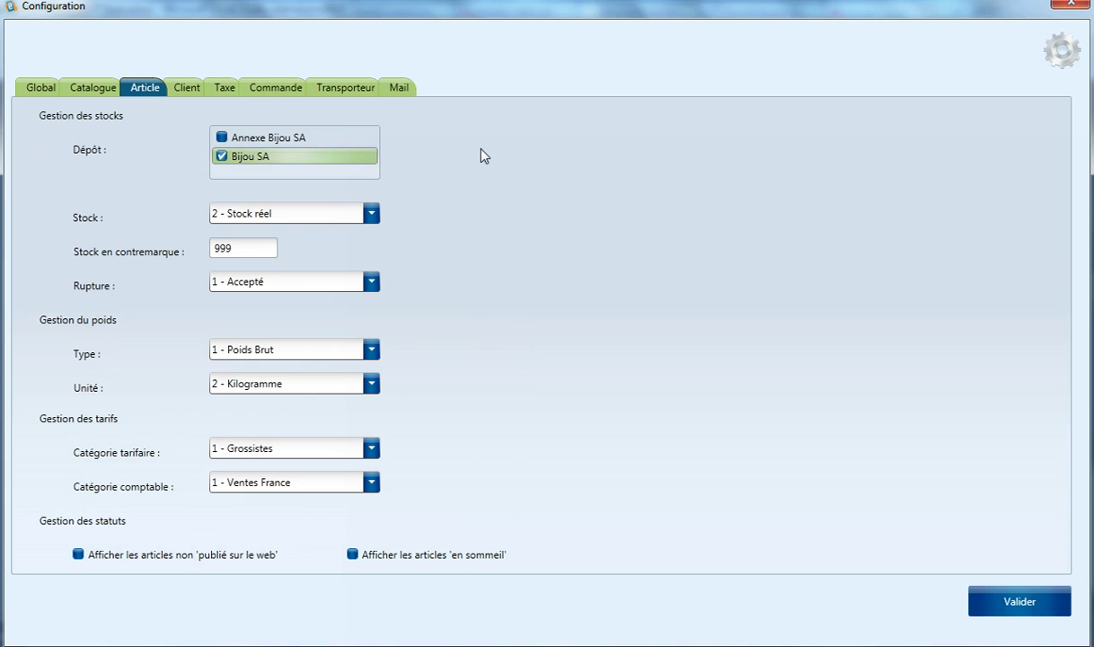
pyautogui.click(254, 139)
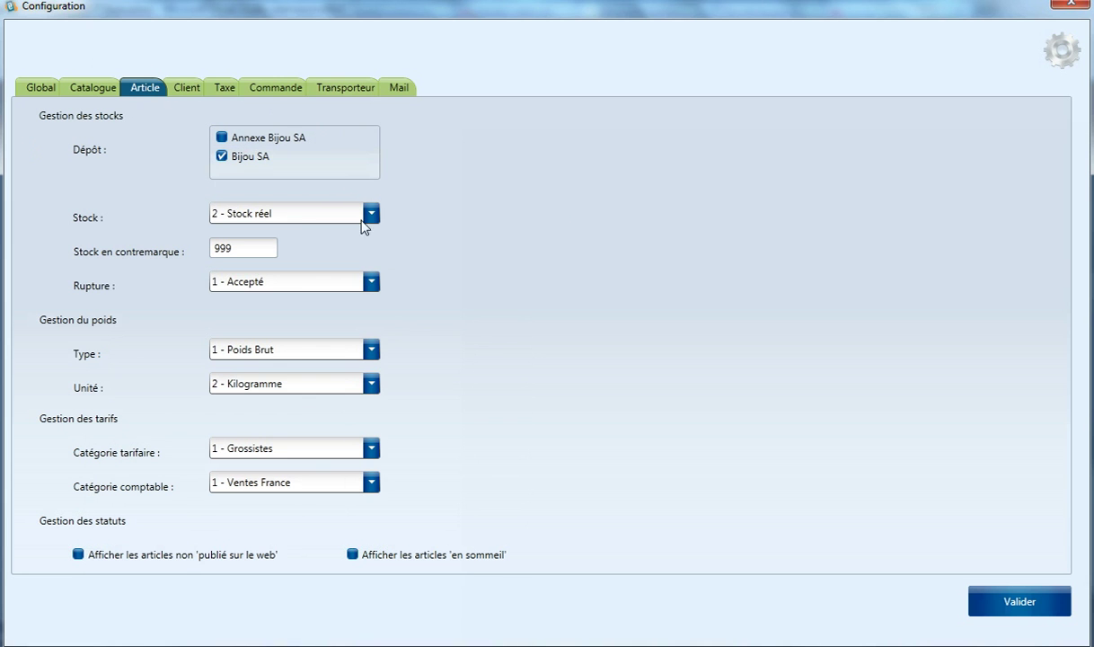
pyautogui.click(293, 137)
pyautogui.click(297, 157)
pyautogui.click(293, 139)
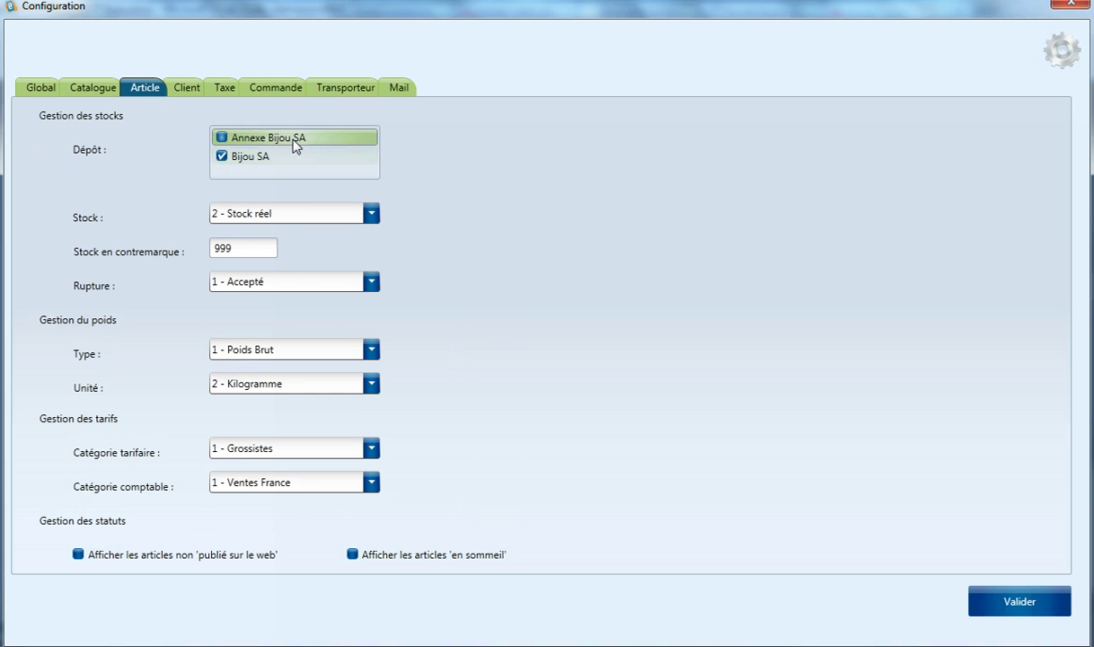
pyautogui.click(301, 157)
pyautogui.click(315, 141)
pyautogui.click(354, 139)
pyautogui.click(366, 157)
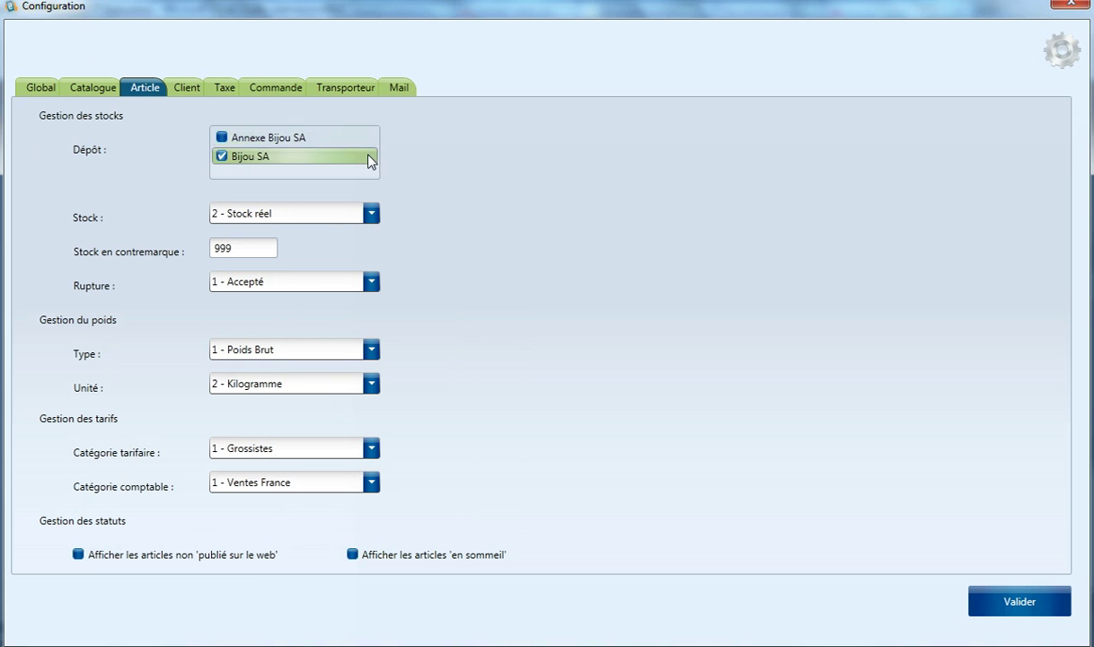
pyautogui.click(364, 142)
pyautogui.click(366, 158)
pyautogui.click(314, 140)
pyautogui.click(288, 158)
pyautogui.click(252, 140)
pyautogui.click(217, 158)
pyautogui.click(220, 157)
pyautogui.click(221, 139)
pyautogui.click(221, 157)
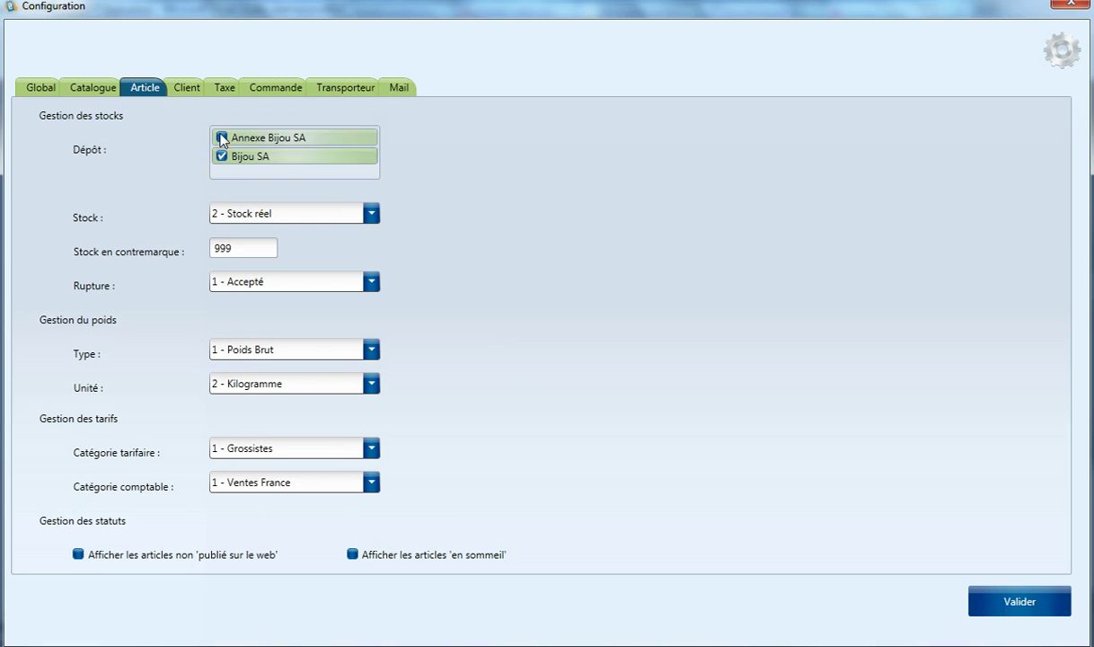
# Review the stock type choices, the Stock en contremarque quantity and the Rupture options for articles.
pyautogui.click(371, 218)
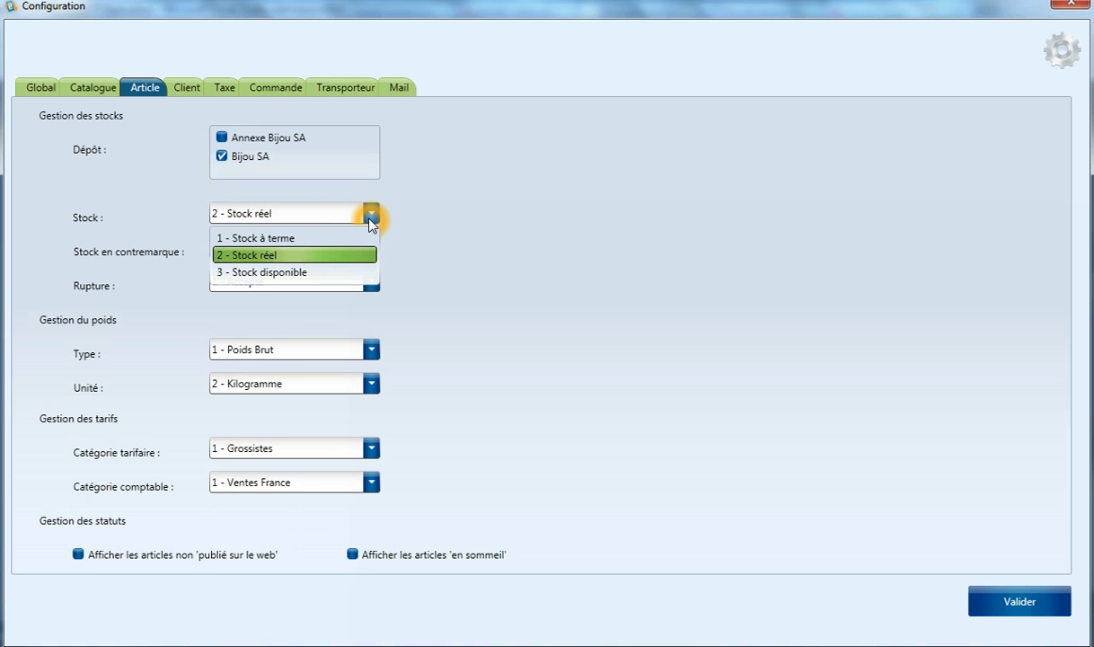
pyautogui.click(370, 220)
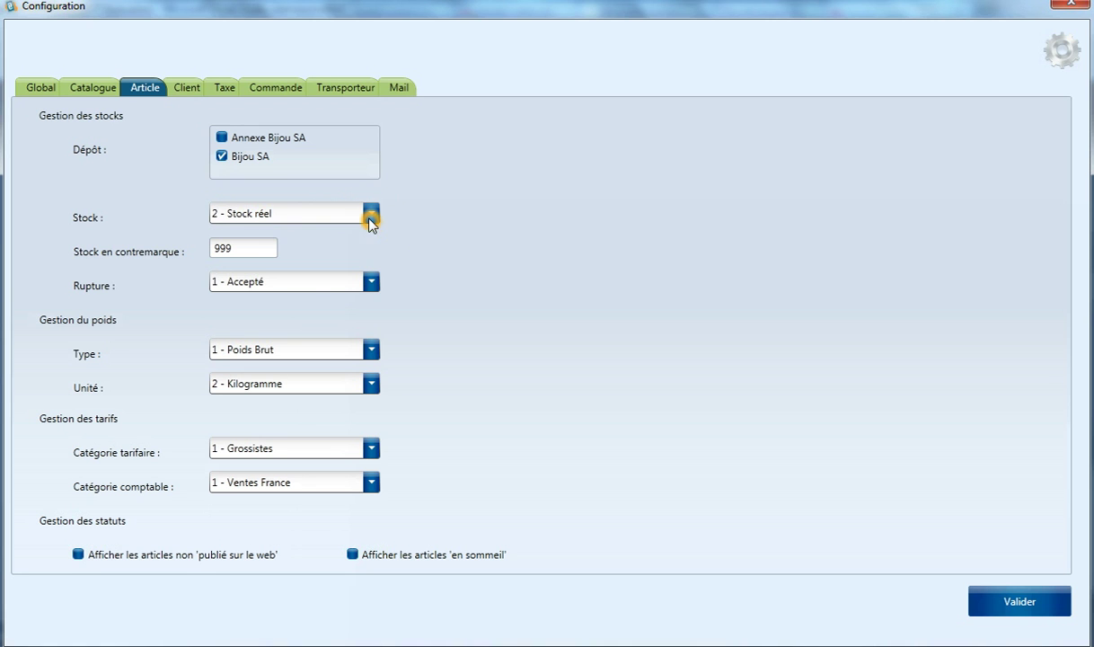
pyautogui.click(243, 249)
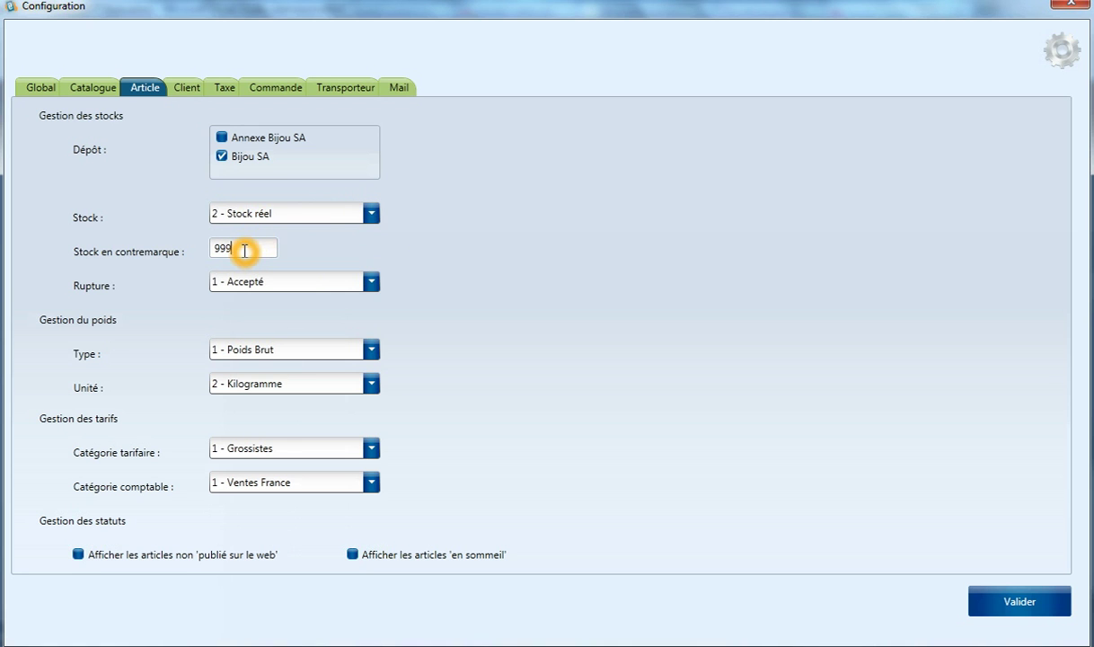
pyautogui.moveTo(244, 250); pyautogui.dragTo(220, 250)
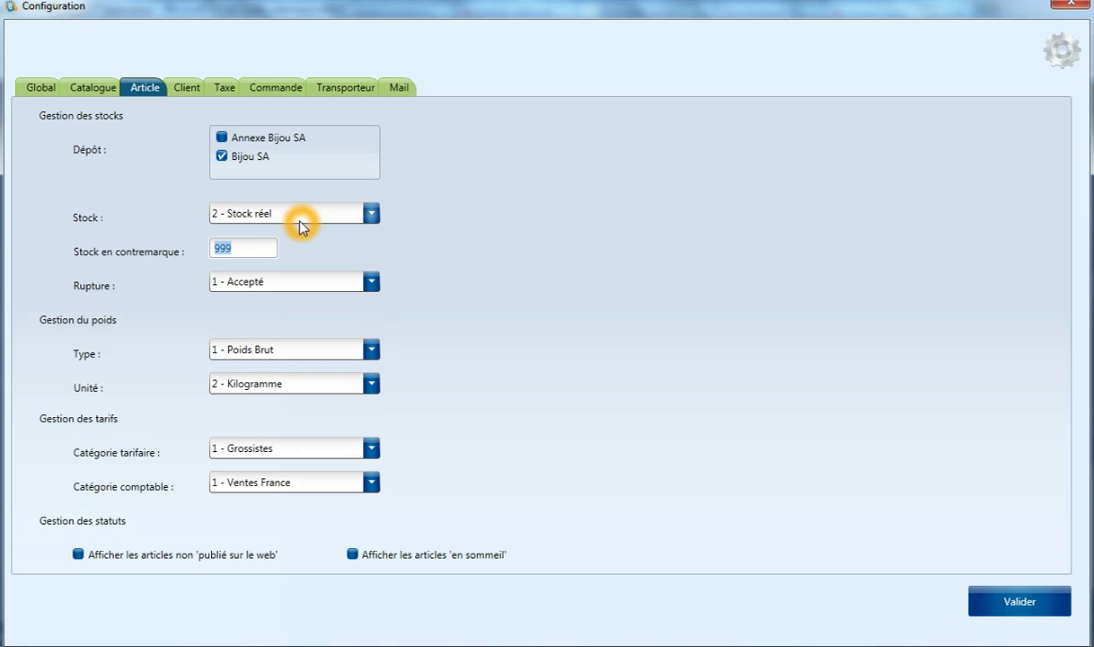
pyautogui.click(249, 247)
pyautogui.moveTo(249, 247); pyautogui.dragTo(177, 245)
pyautogui.click(372, 283)
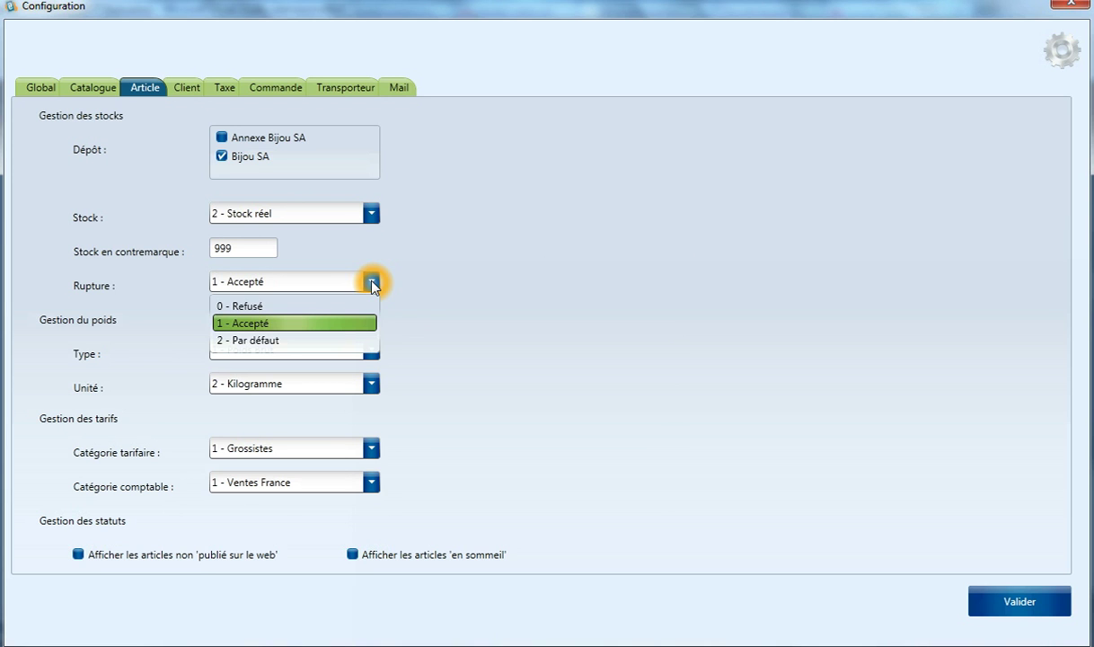
pyautogui.click(371, 285)
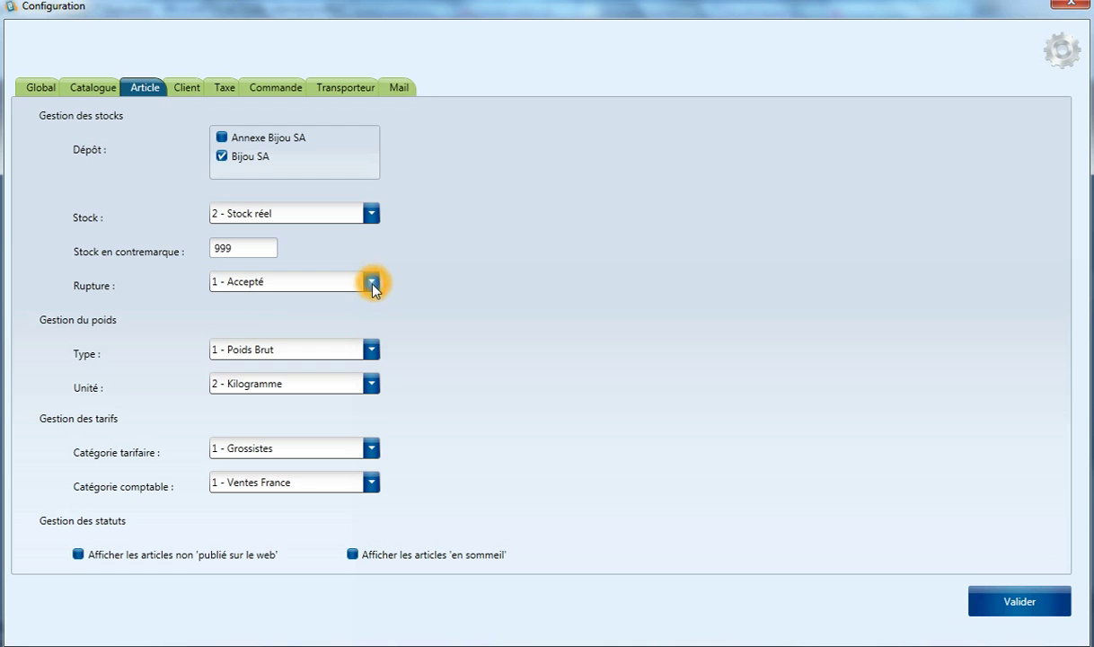
# Review the weight types and weight units offered under Gestion du poids.
pyautogui.click(371, 349)
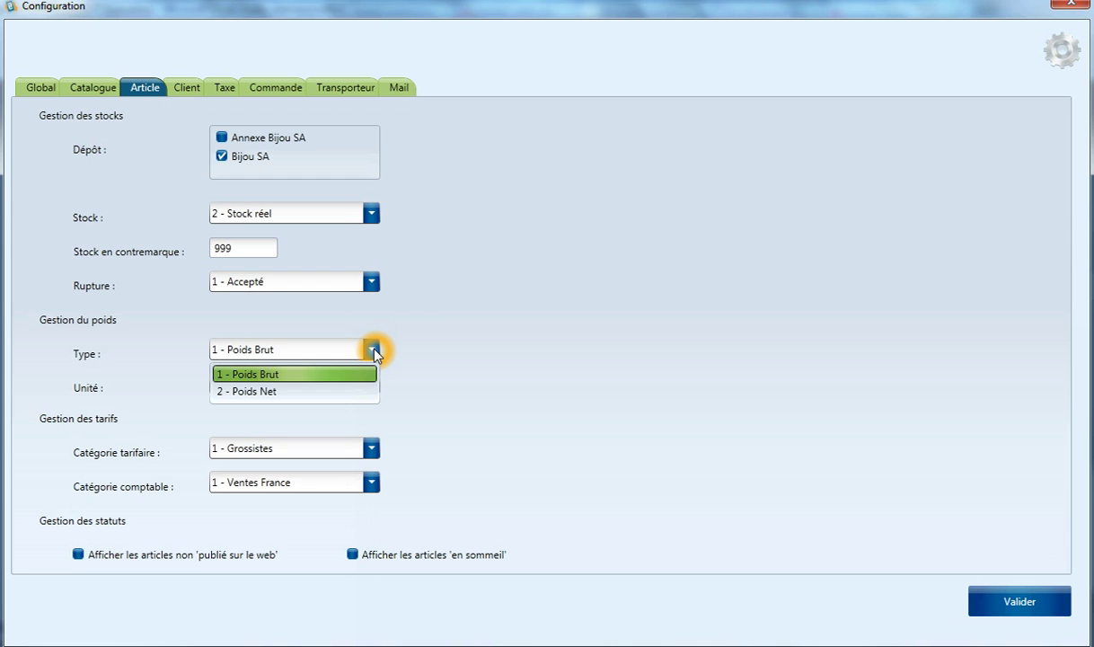
pyautogui.click(372, 350)
pyautogui.click(372, 384)
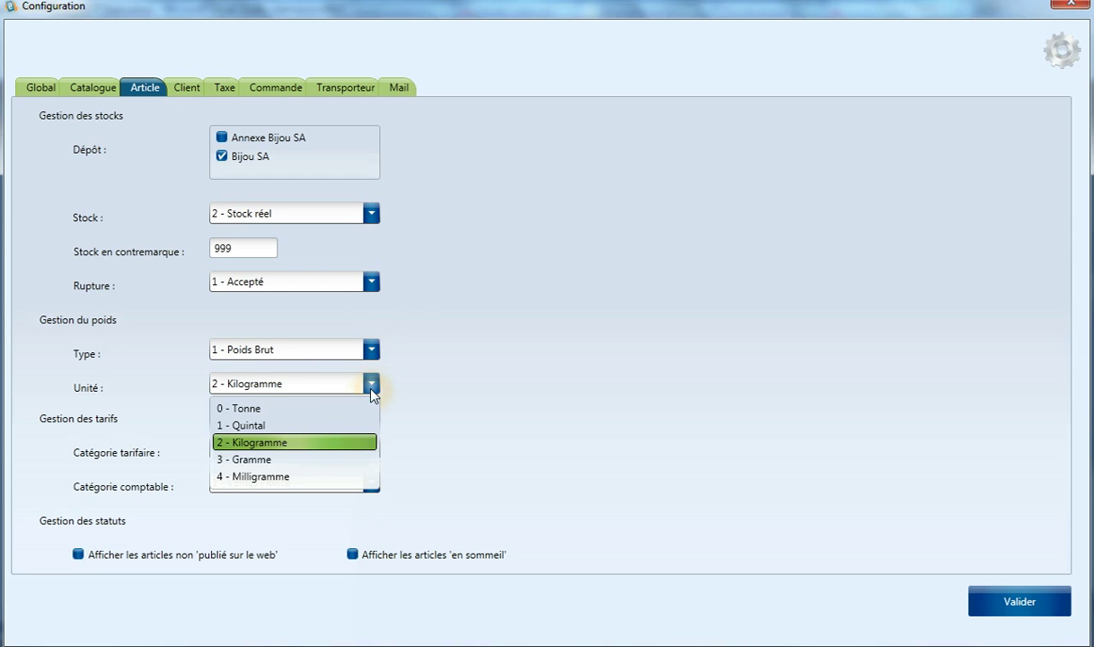
pyautogui.click(372, 386)
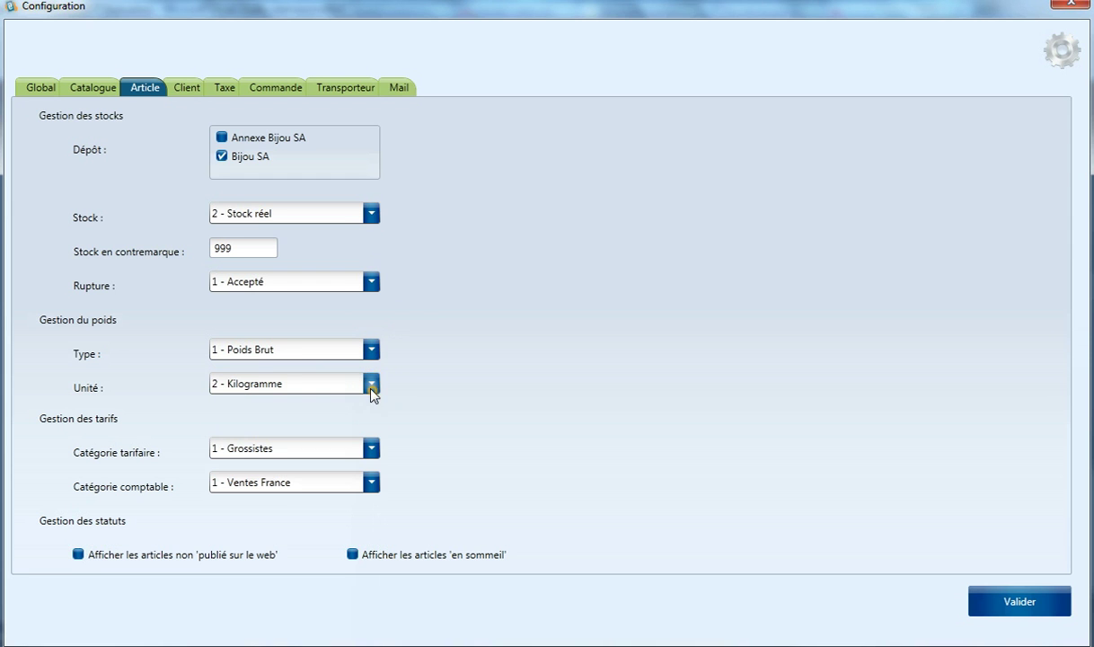
# Review the price categories and accounting categories offered under Gestion des tarifs.
pyautogui.click(372, 449)
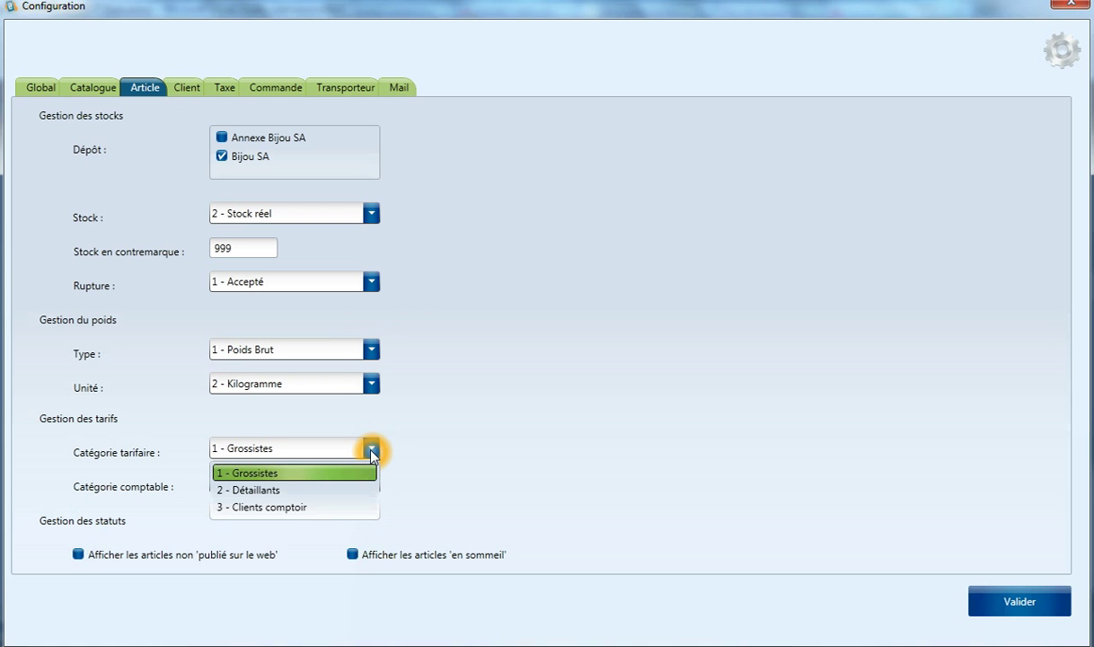
pyautogui.click(371, 451)
pyautogui.click(374, 485)
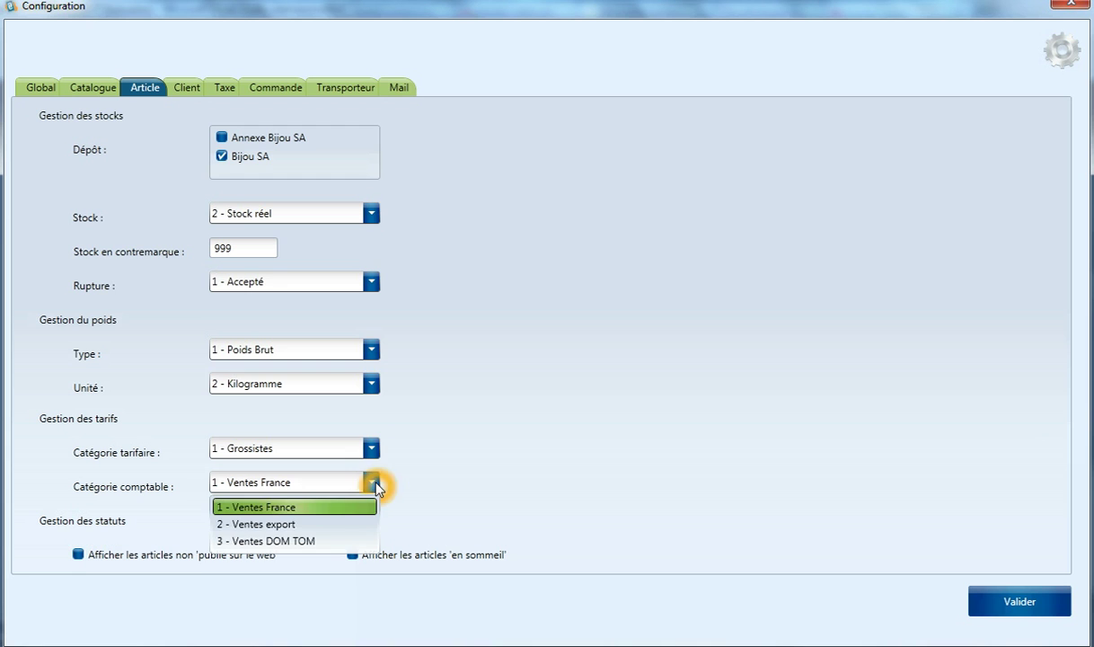
pyautogui.click(374, 485)
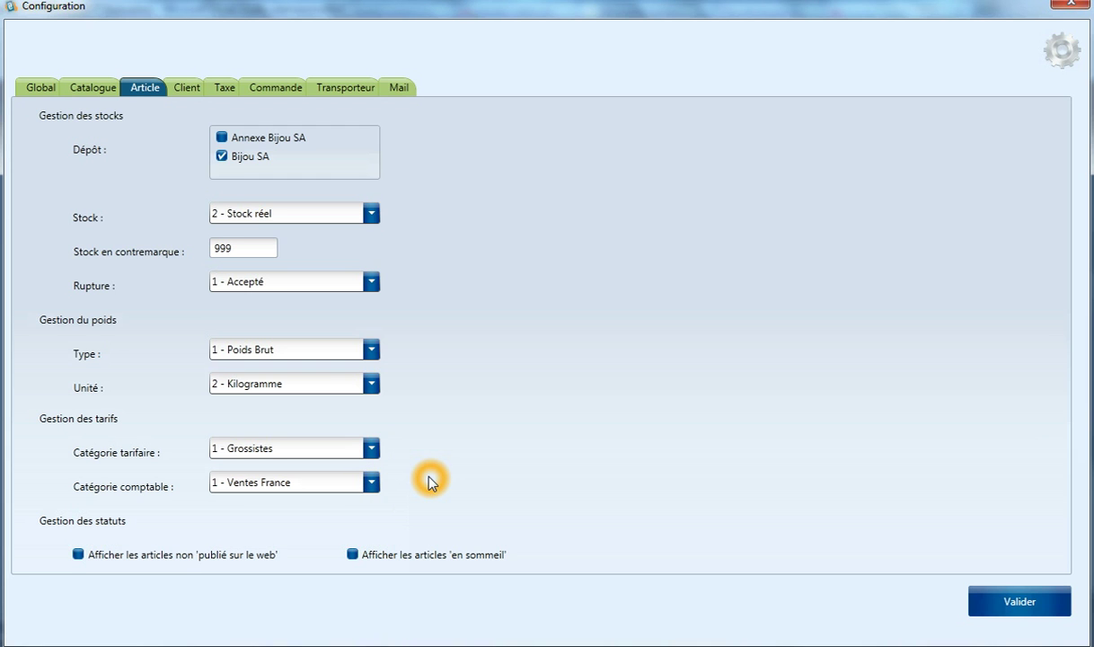
# Examine the Gestion des statuts options for showing articles not published on the web and dormant articles.
pyautogui.click(56, 523)
pyautogui.click(50, 521)
pyautogui.click(112, 524)
pyautogui.click(471, 503)
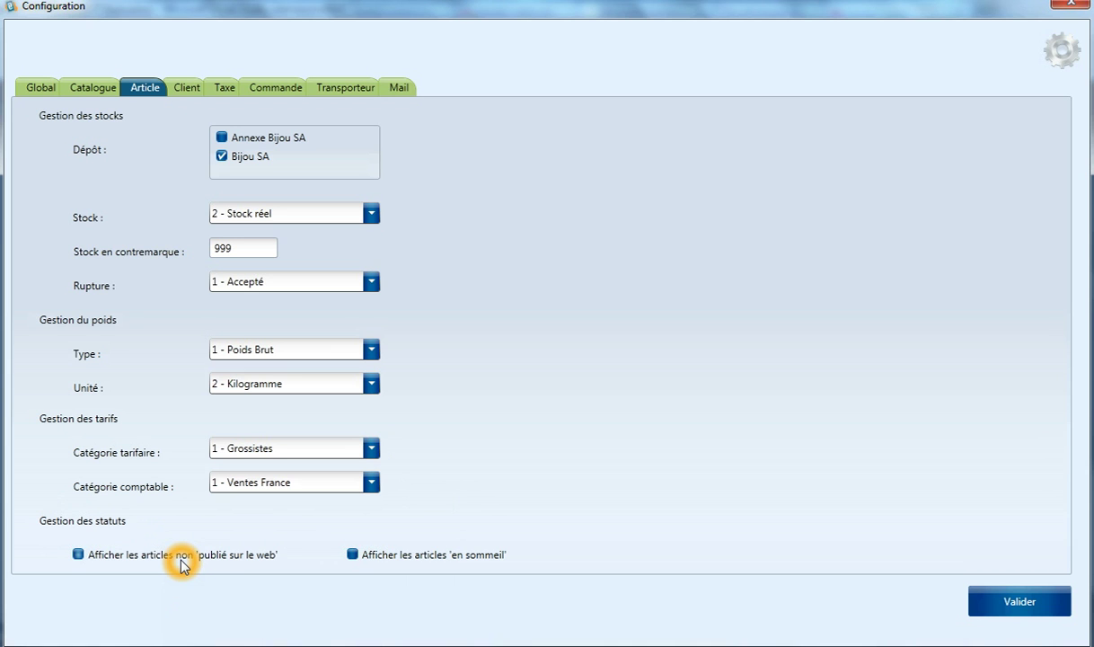
pyautogui.click(467, 561)
pyautogui.click(468, 562)
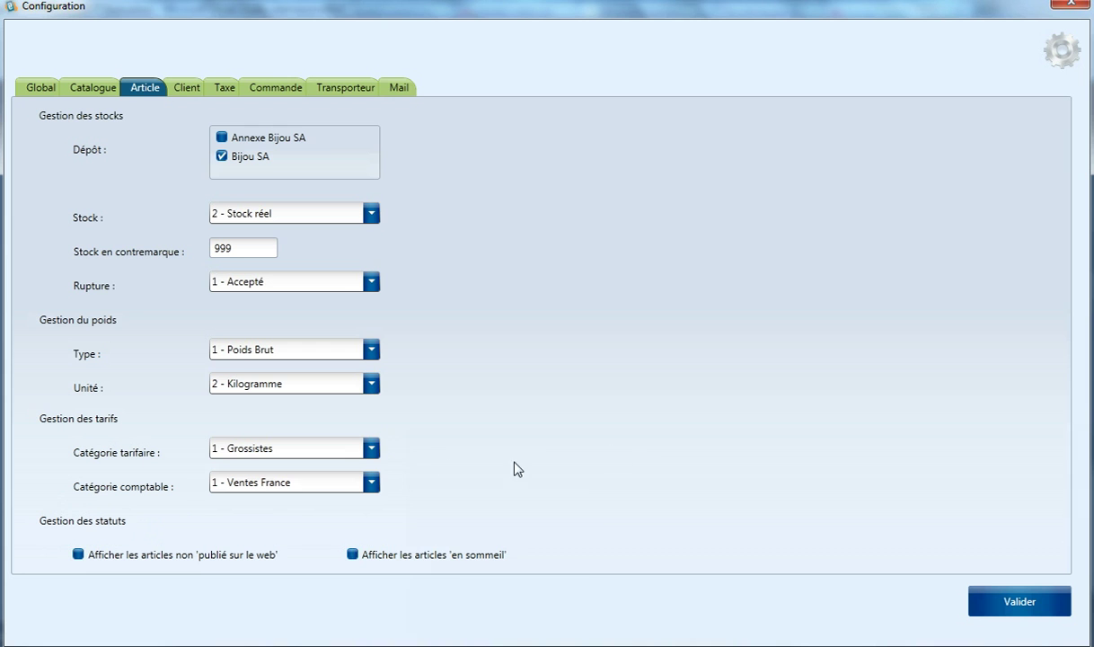
# Display the client configuration and review the Préfixe field and the available general accounts.
pyautogui.click(185, 87)
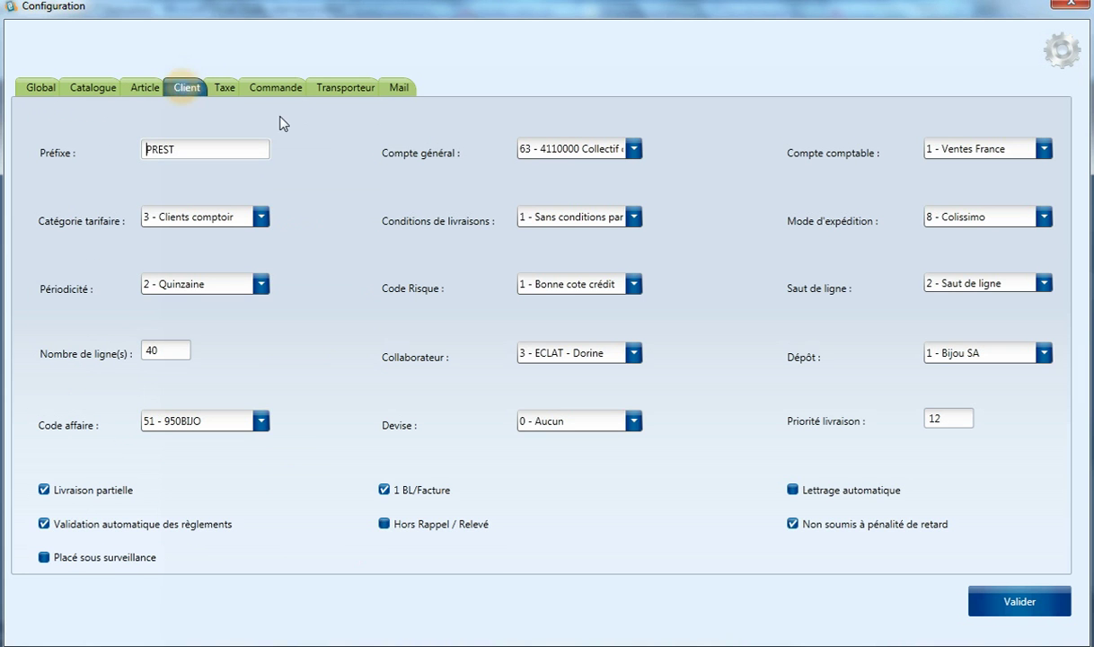
pyautogui.click(403, 148)
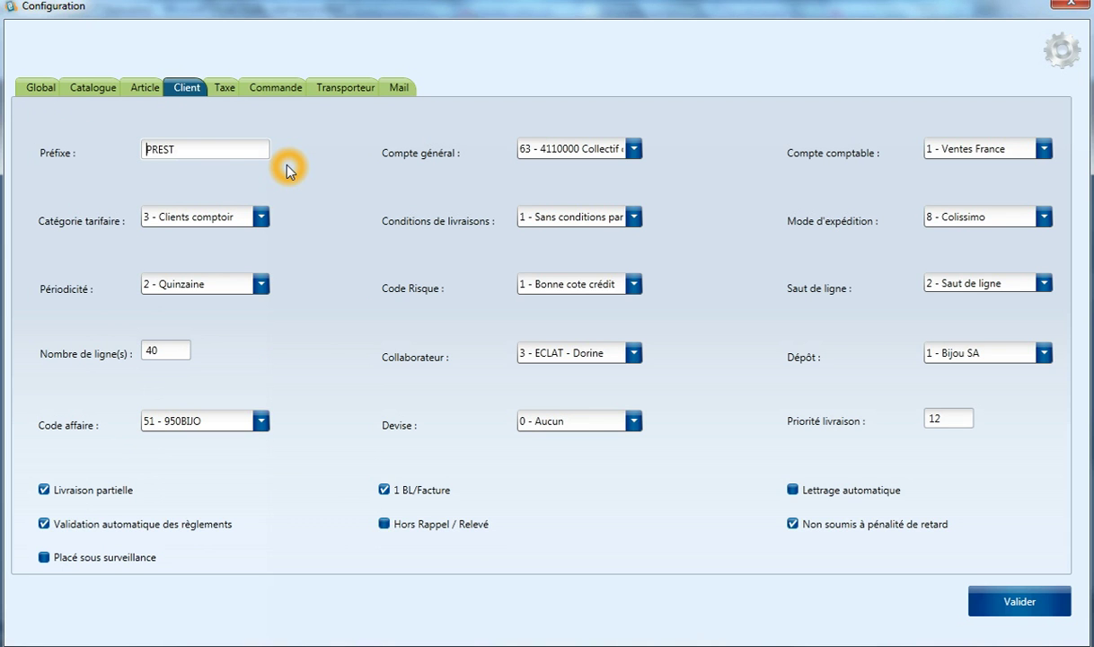
pyautogui.moveTo(238, 149); pyautogui.dragTo(115, 149)
pyautogui.click(558, 152)
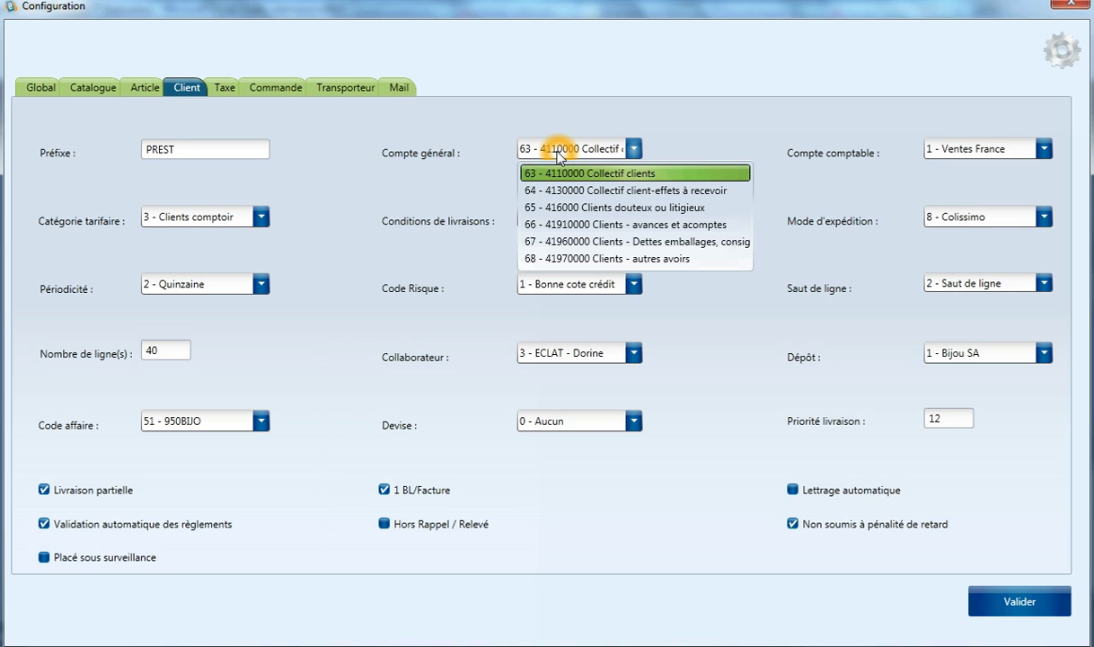
pyautogui.click(559, 154)
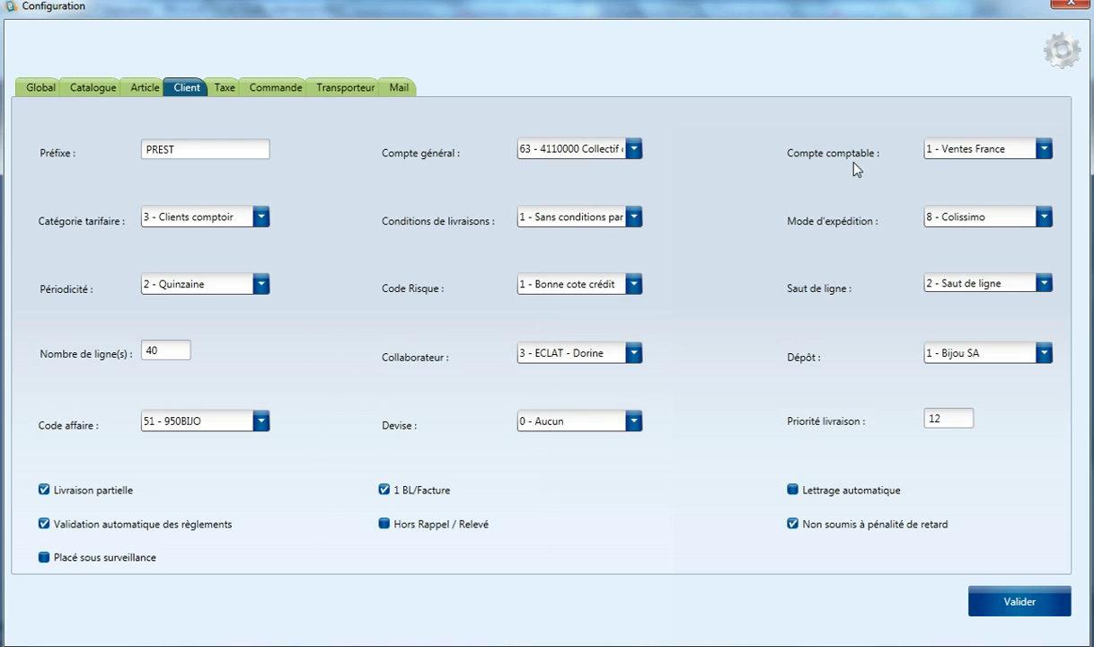
# Review the client options offered for Compte comptable, Catégorie tarifaire, Conditions de livraisons and Mode d'expédition.
pyautogui.click(959, 149)
pyautogui.click(959, 148)
pyautogui.click(190, 219)
pyautogui.click(190, 219)
pyautogui.click(569, 216)
pyautogui.click(569, 217)
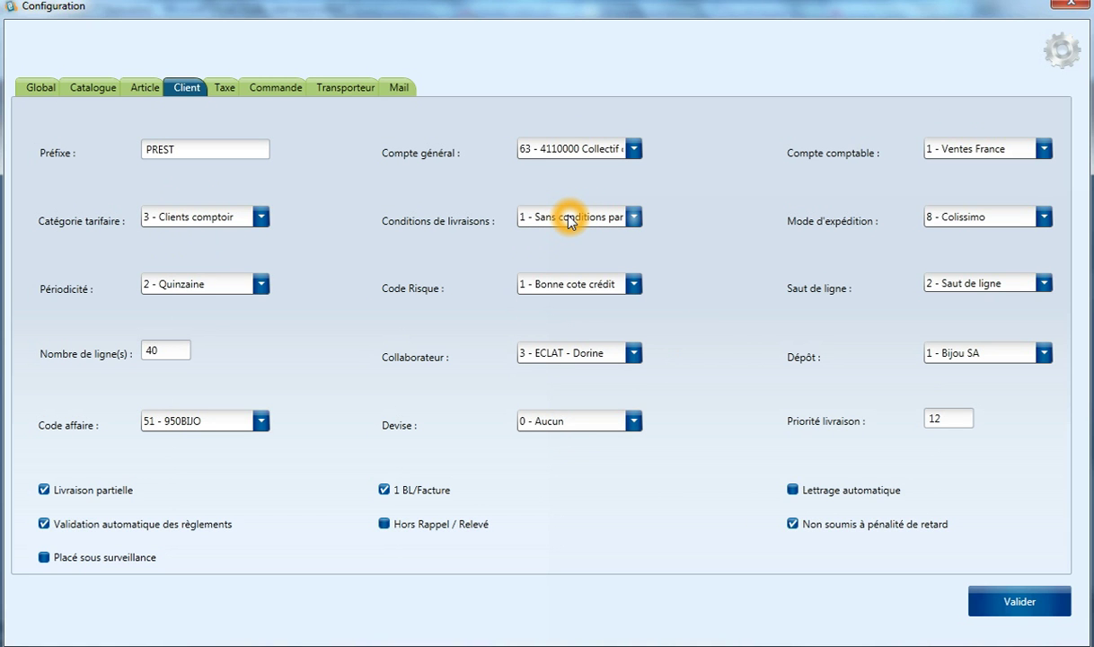
pyautogui.click(921, 216)
pyautogui.click(943, 215)
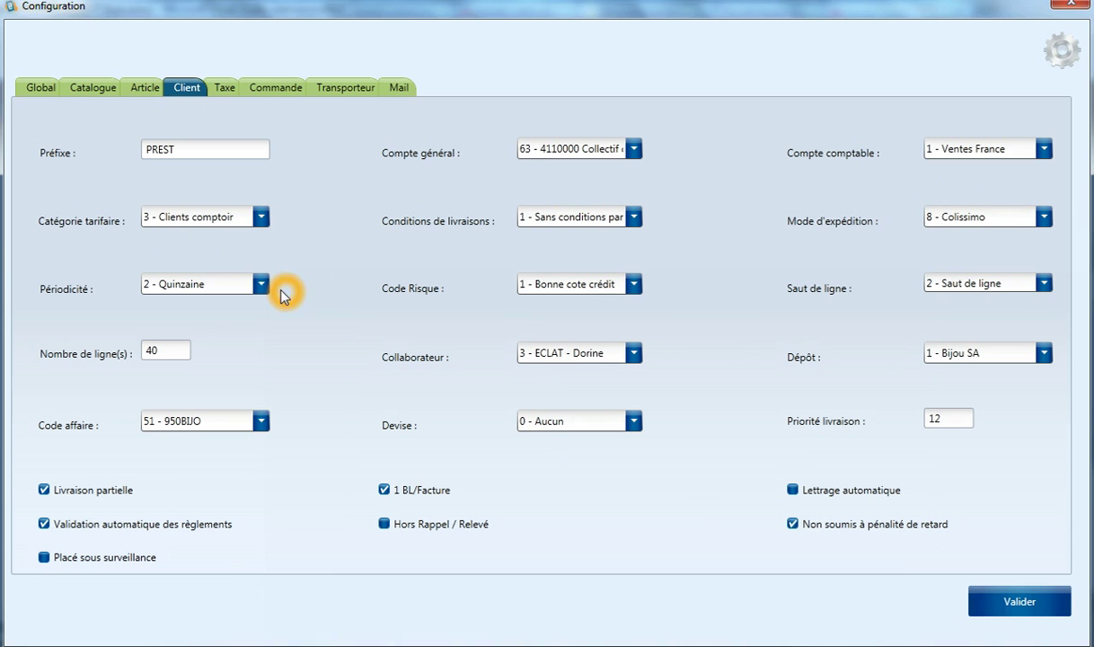
# Review the Périodicité, Saut de ligne and Code Risque options, choosing 1 - Bonne cote crédit as the risk code.
pyautogui.click(259, 282)
pyautogui.click(249, 280)
pyautogui.click(576, 285)
pyautogui.click(813, 303)
pyautogui.click(921, 282)
pyautogui.click(961, 286)
pyautogui.click(577, 289)
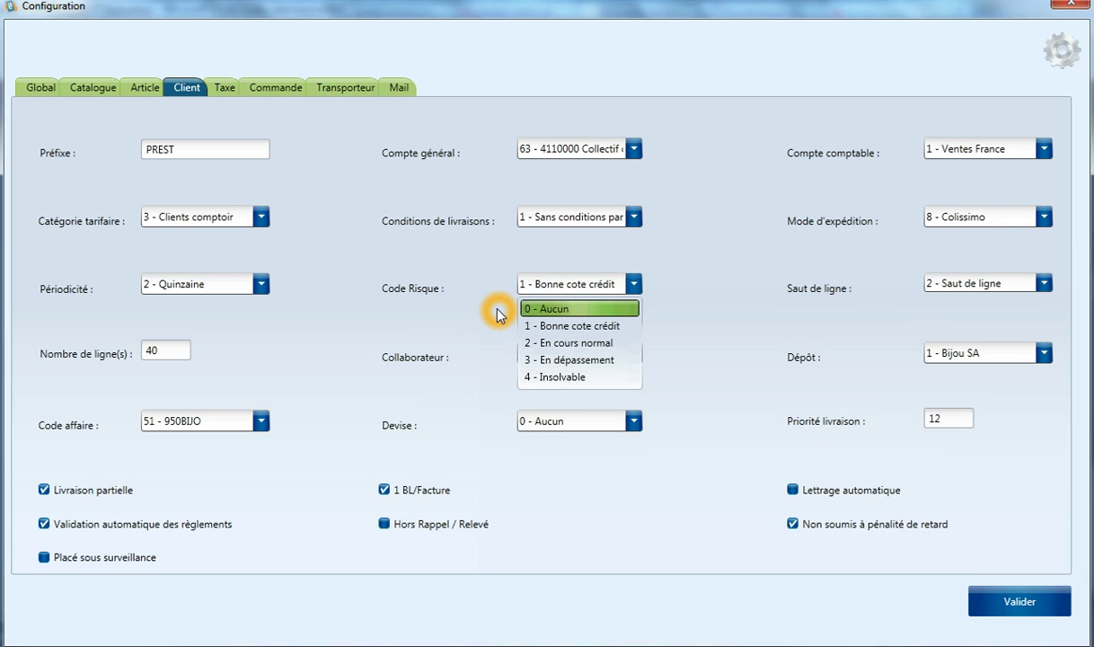
pyautogui.click(563, 325)
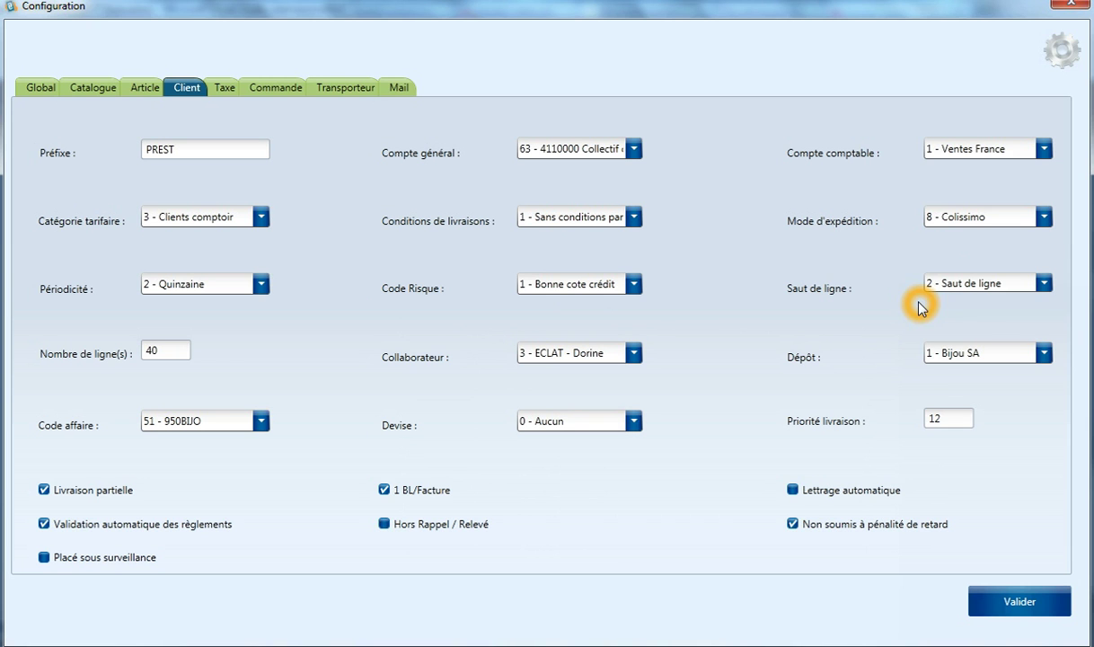
# Examine the Saut de ligne choices and the Nombre de ligne(s) field in the client configuration.
pyautogui.click(939, 284)
pyautogui.click(938, 284)
pyautogui.click(936, 284)
pyautogui.click(939, 285)
pyautogui.click(863, 291)
pyautogui.click(163, 351)
pyautogui.click(813, 290)
# Review the available Collaborateur, Dépôt and Devise options and the Priorité livraison field for clients.
pyautogui.click(576, 353)
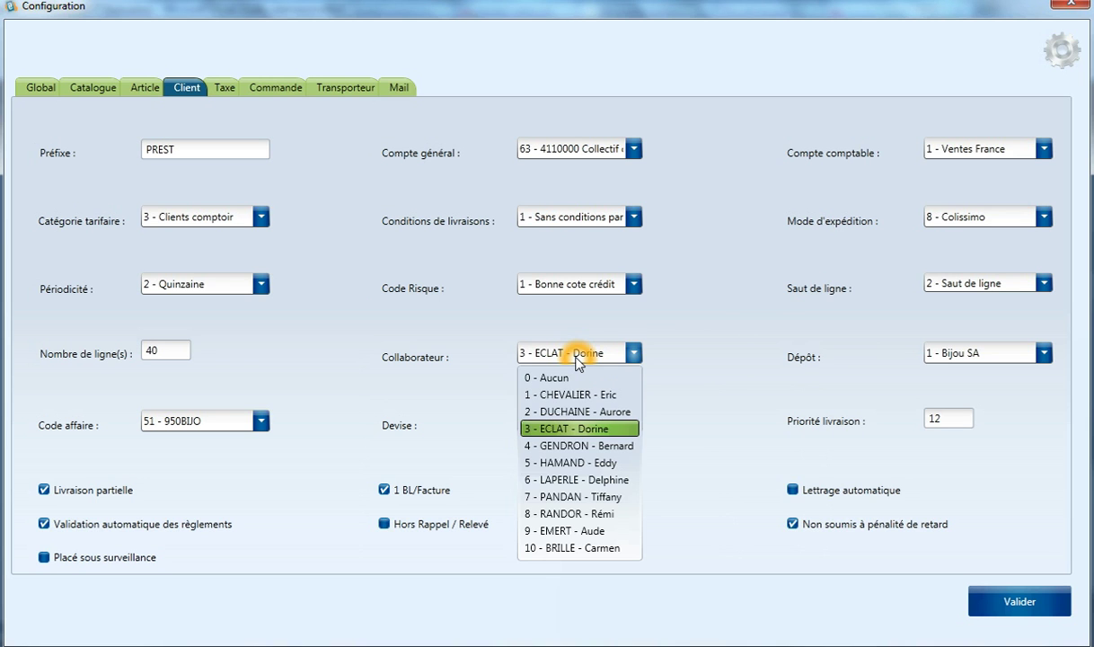
pyautogui.click(576, 357)
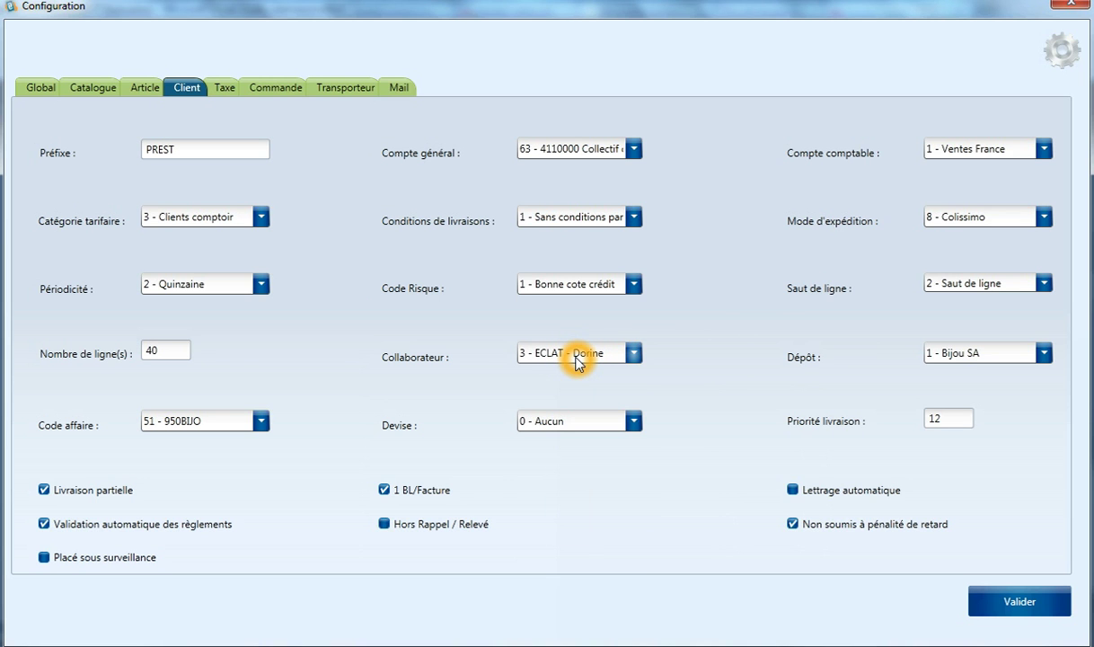
pyautogui.click(965, 358)
pyautogui.click(967, 357)
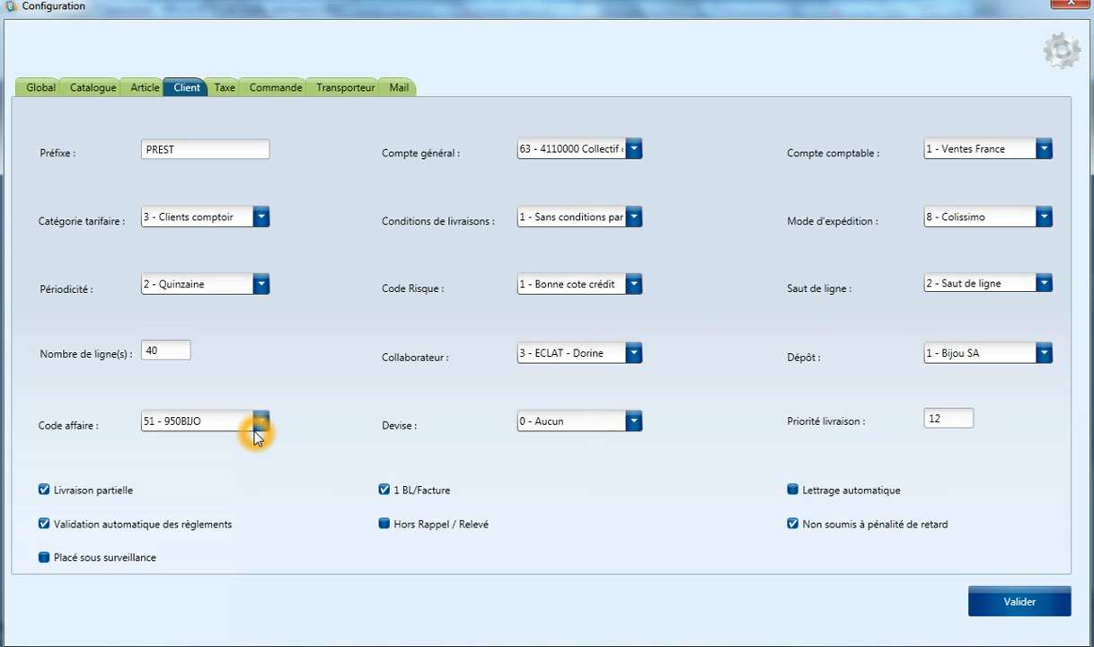
pyautogui.click(620, 424)
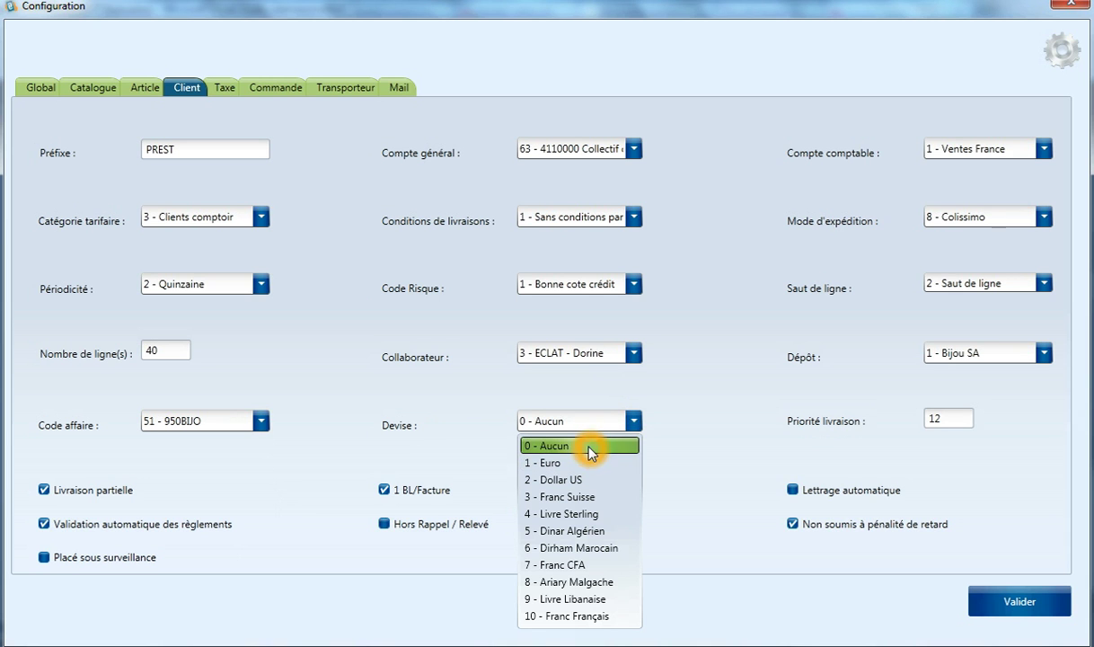
pyautogui.click(657, 433)
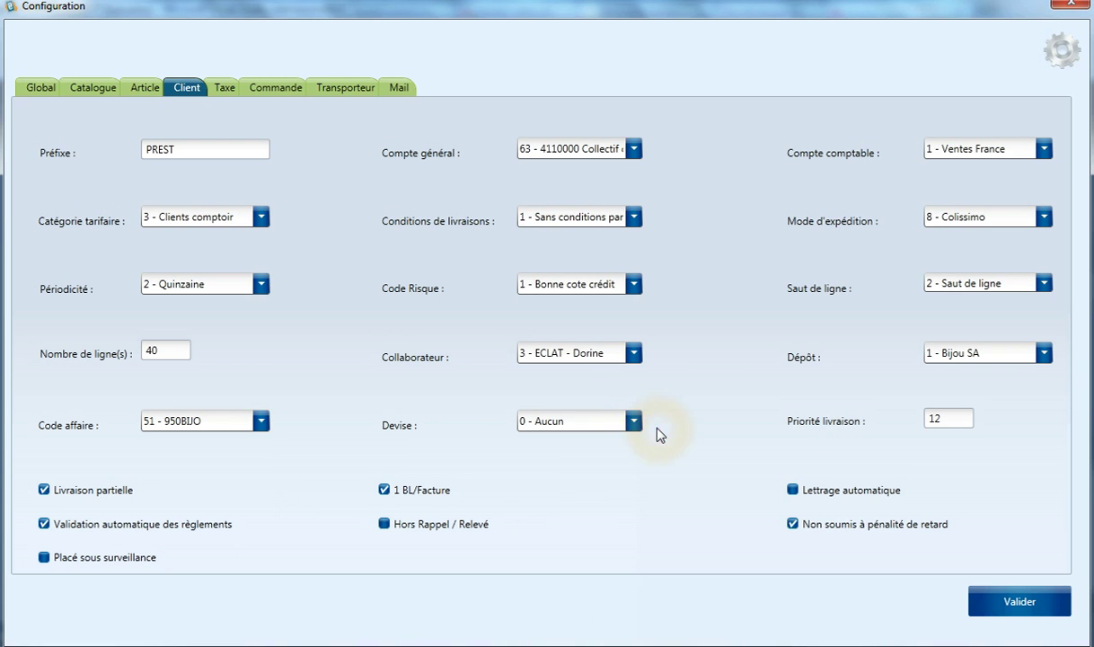
pyautogui.click(934, 420)
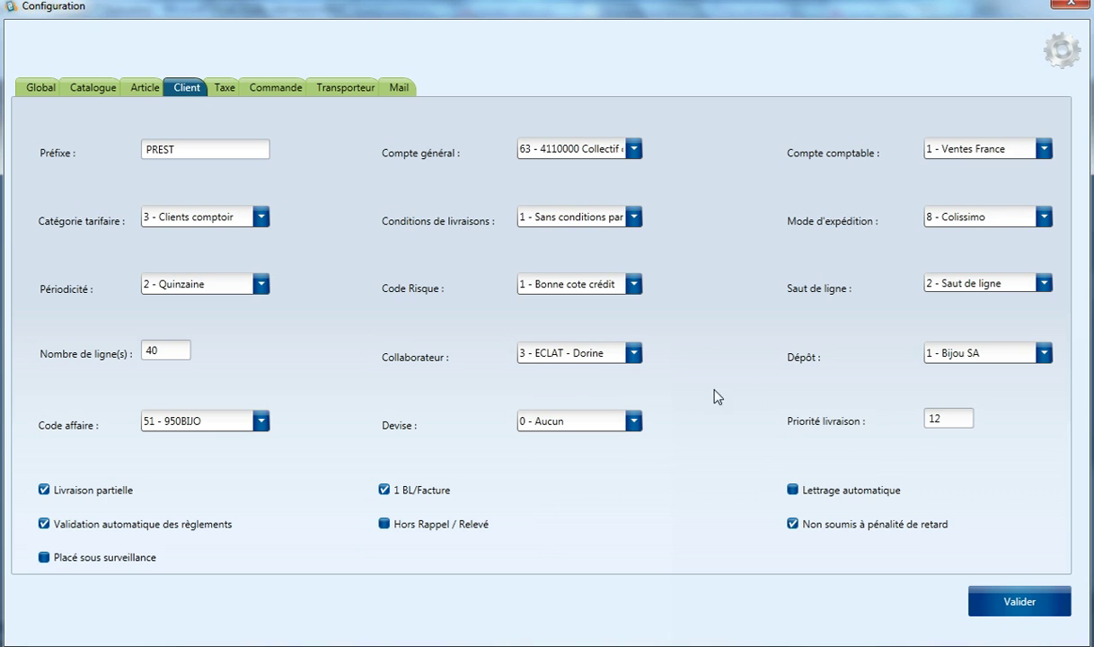
# Validate the client configuration and dismiss the update message.
pyautogui.click(980, 602)
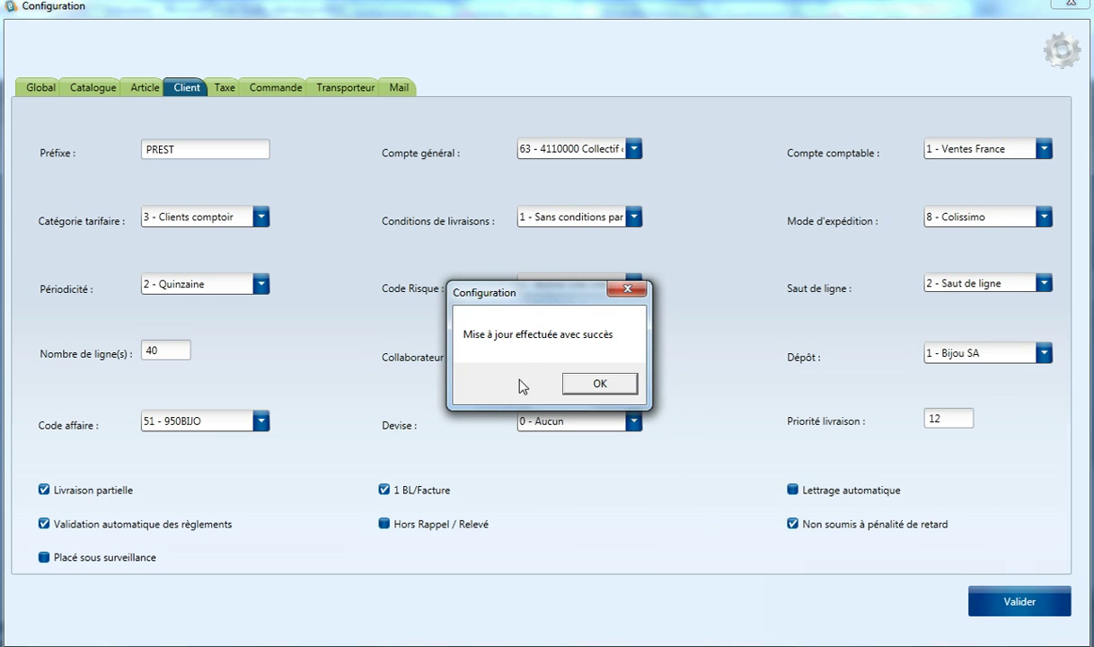
pyautogui.click(599, 383)
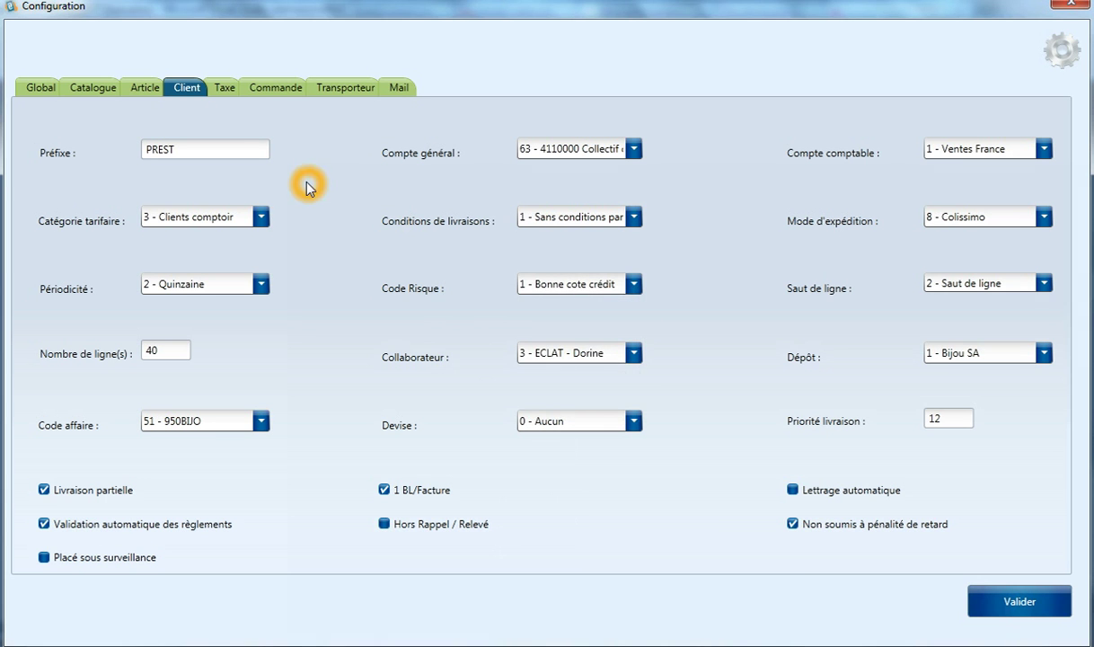
# In the tax configuration, map the Sage tax 5 - Crédit de TVA à reporter to the Prestashop tax 5 - FR Livres (5.5%).
pyautogui.click(227, 89)
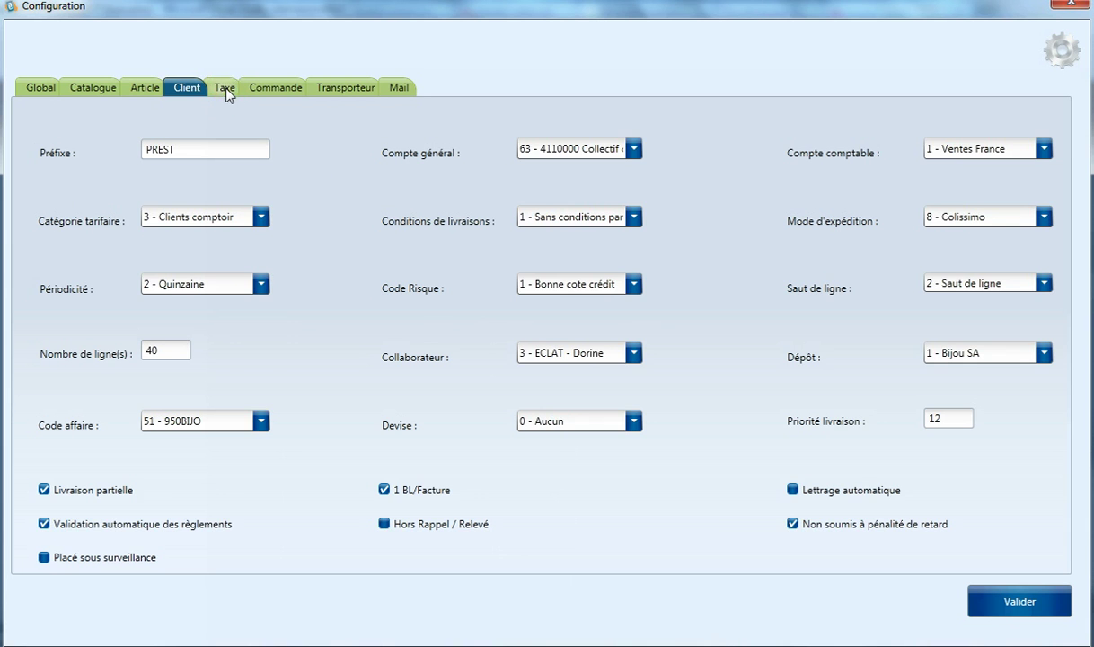
pyautogui.click(398, 149)
pyautogui.click(399, 149)
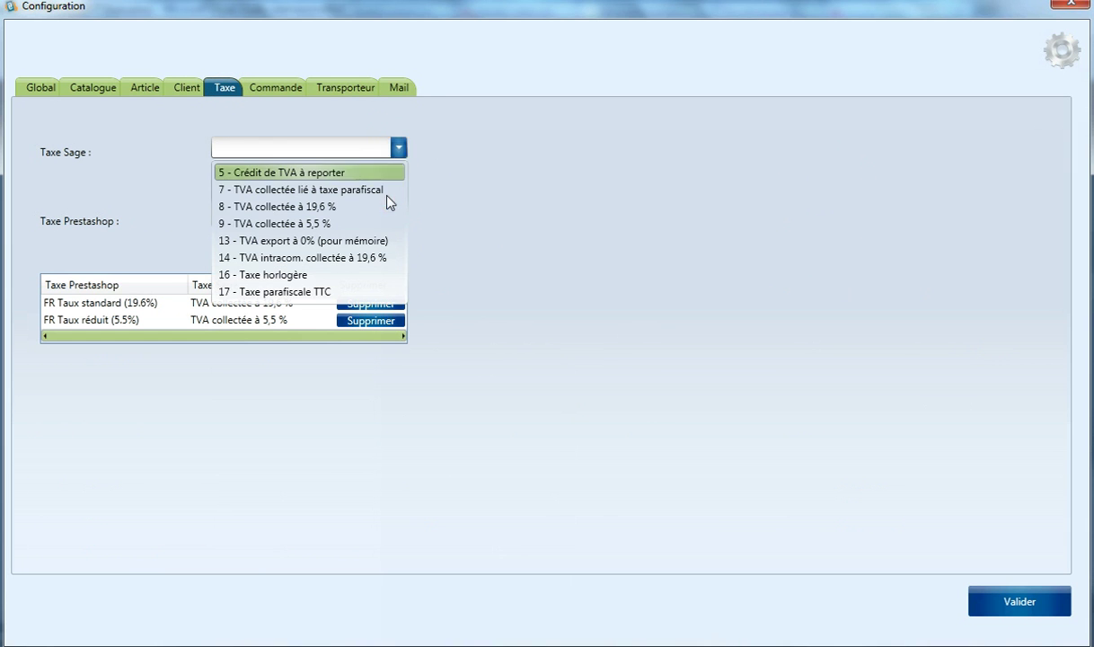
pyautogui.click(467, 245)
pyautogui.click(407, 130)
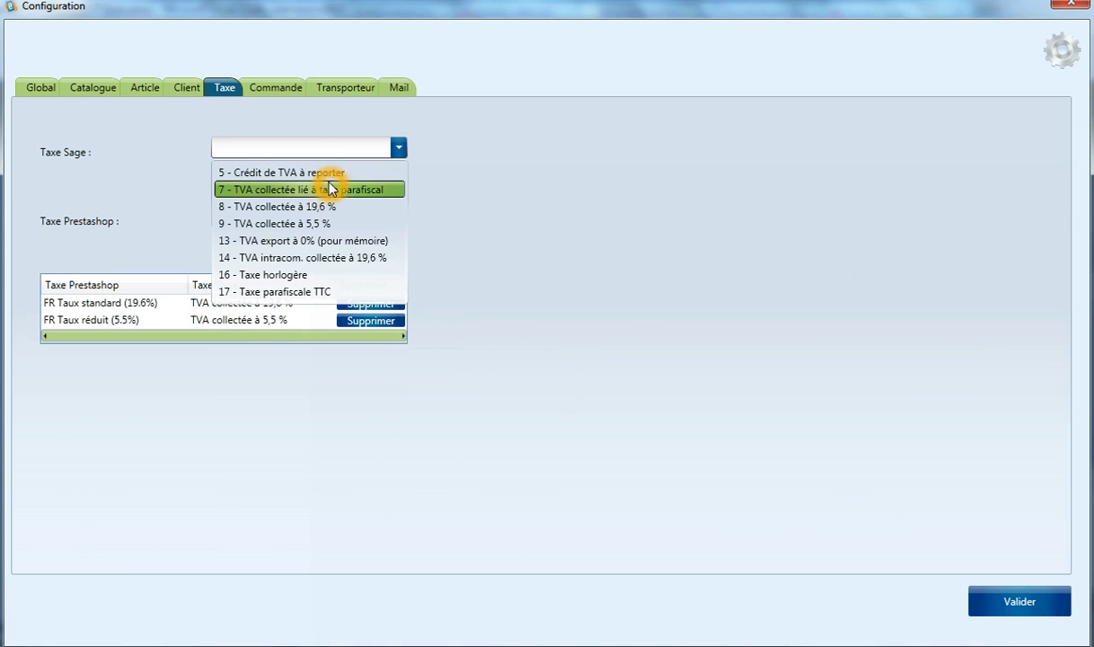
pyautogui.click(327, 172)
pyautogui.click(386, 222)
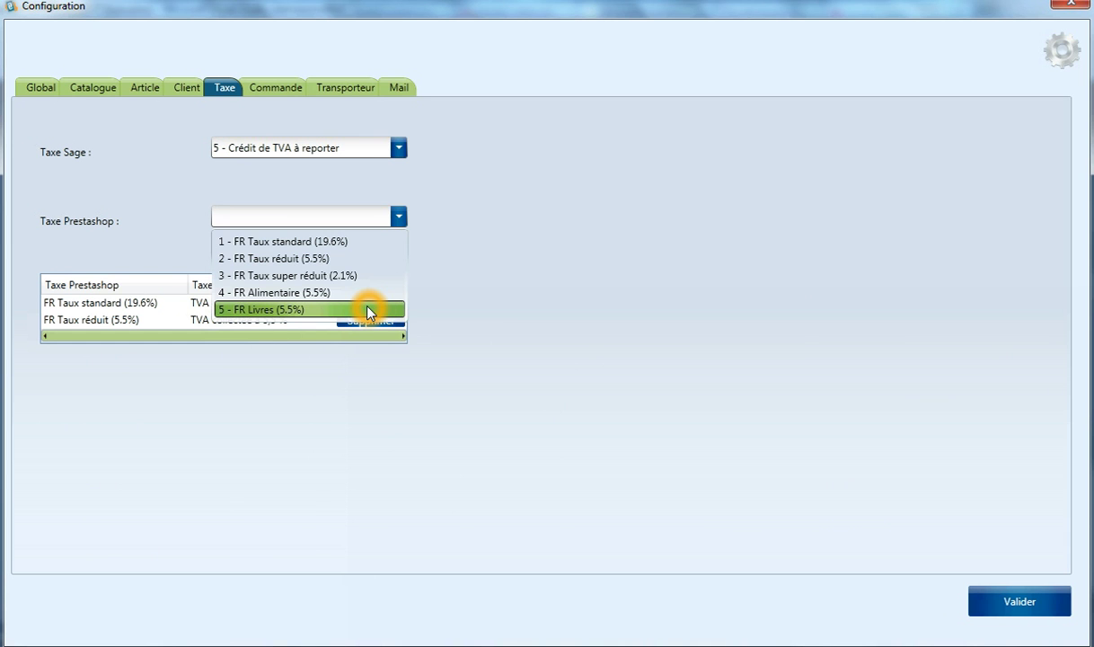
pyautogui.click(368, 311)
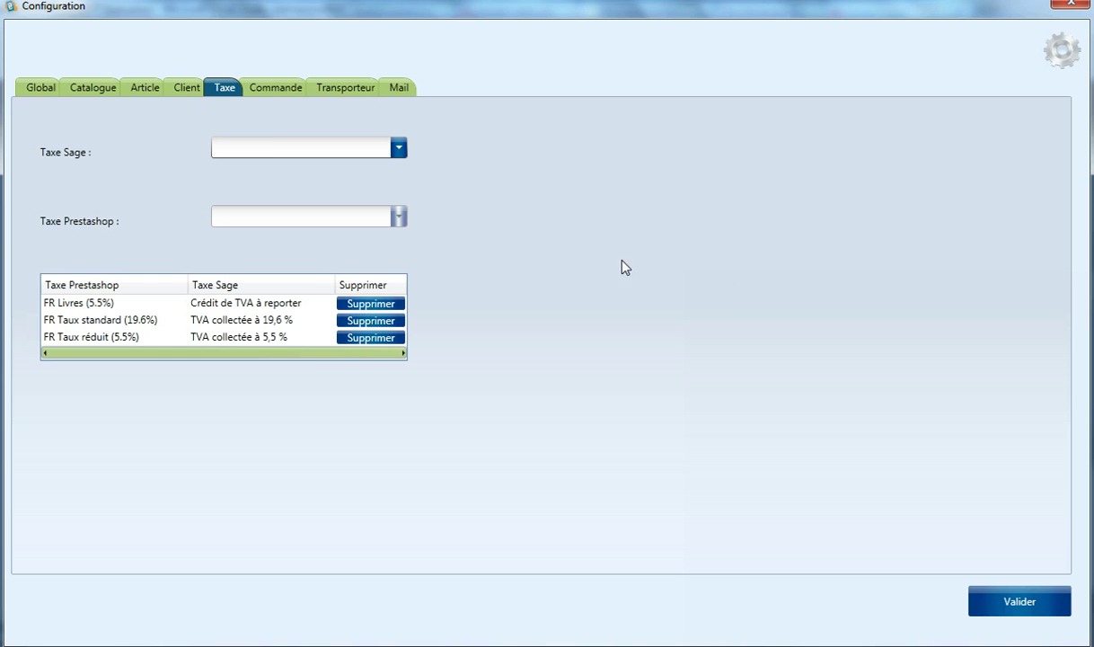
# Display the order configuration and review the Dépôt, Souche and Statut du document options.
pyautogui.click(286, 88)
pyautogui.click(284, 88)
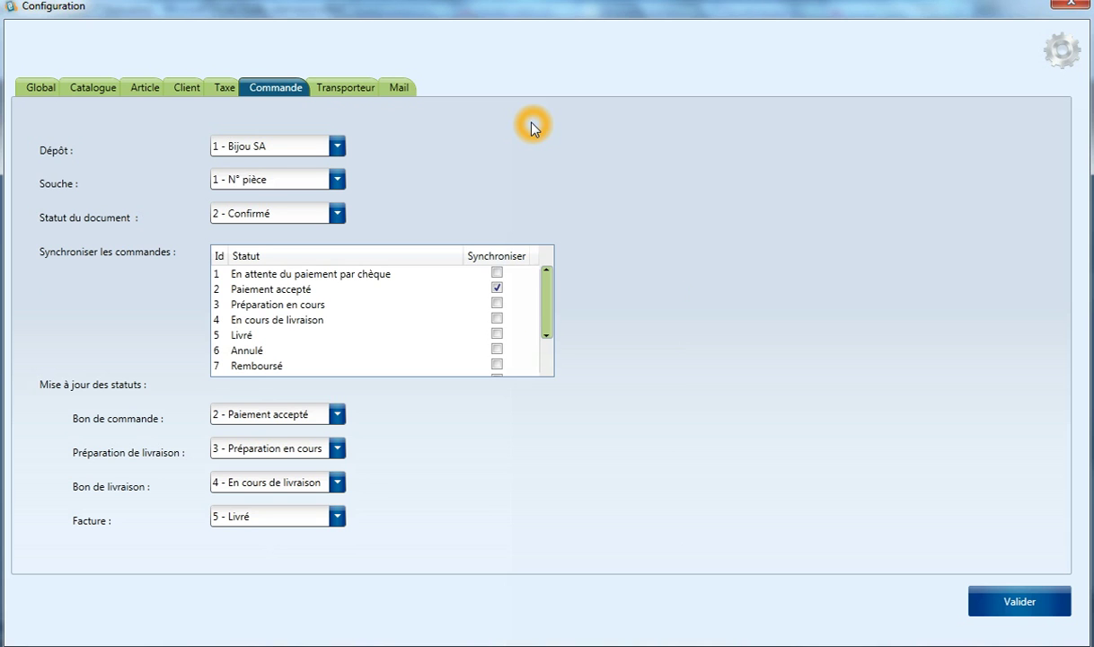
pyautogui.click(312, 149)
pyautogui.click(312, 149)
pyautogui.click(300, 180)
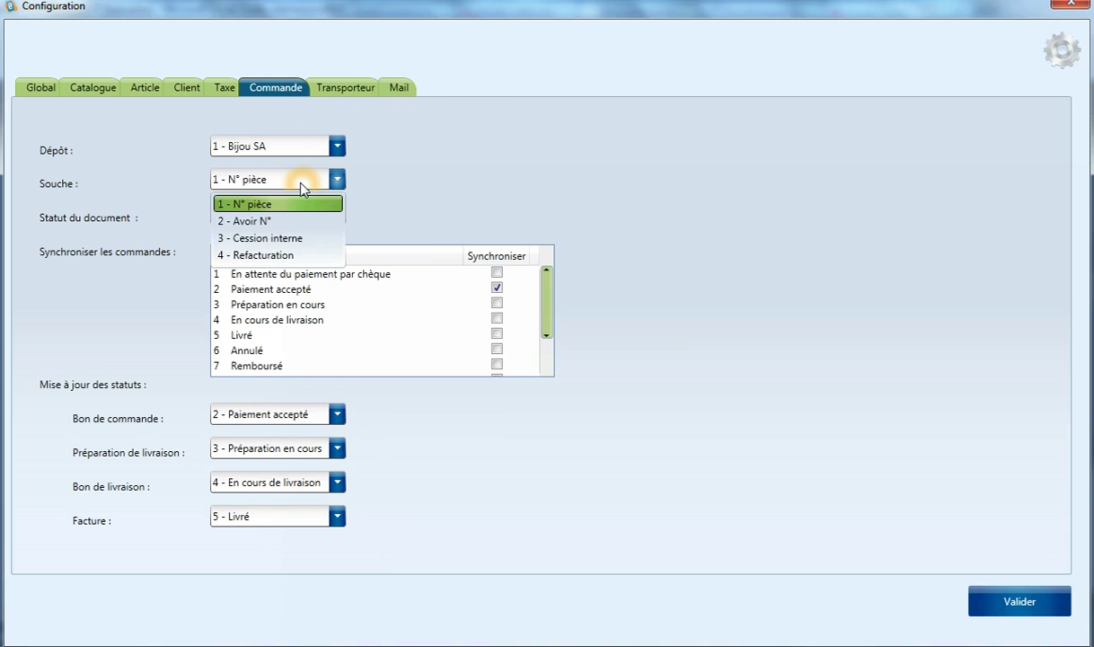
pyautogui.click(300, 182)
pyautogui.click(331, 214)
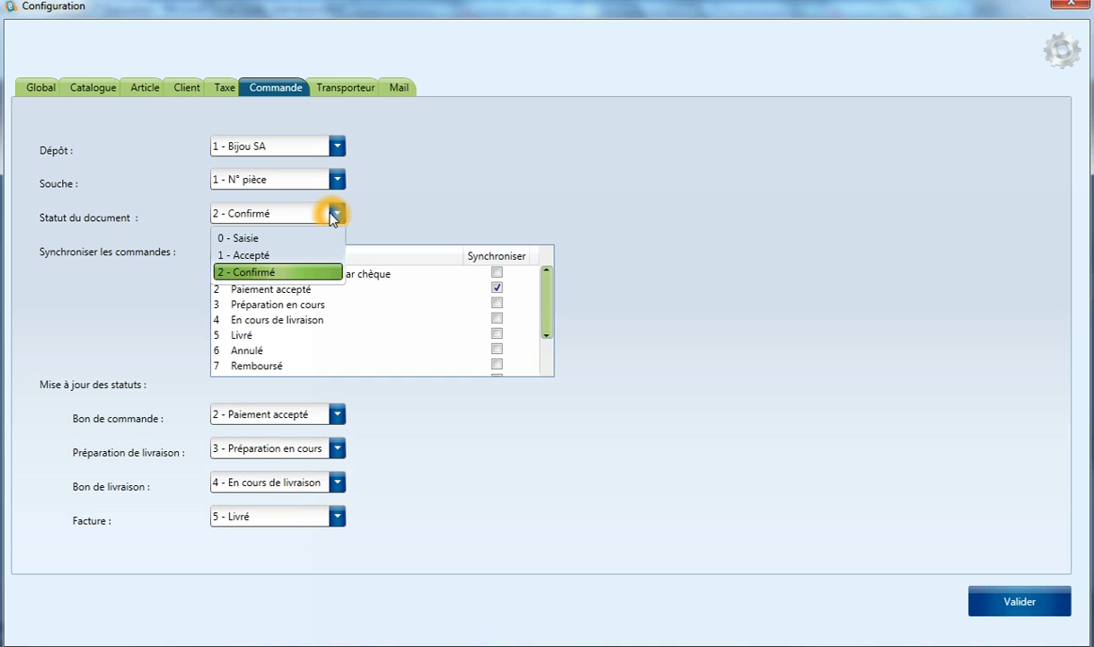
pyautogui.click(331, 215)
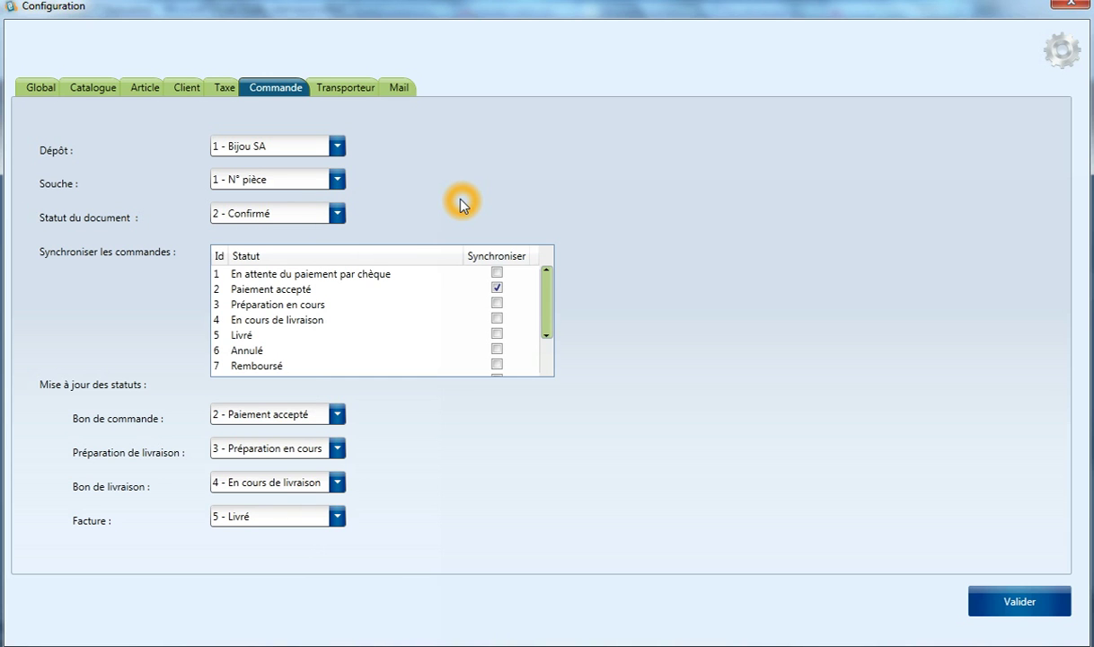
pyautogui.click(285, 215)
pyautogui.click(334, 213)
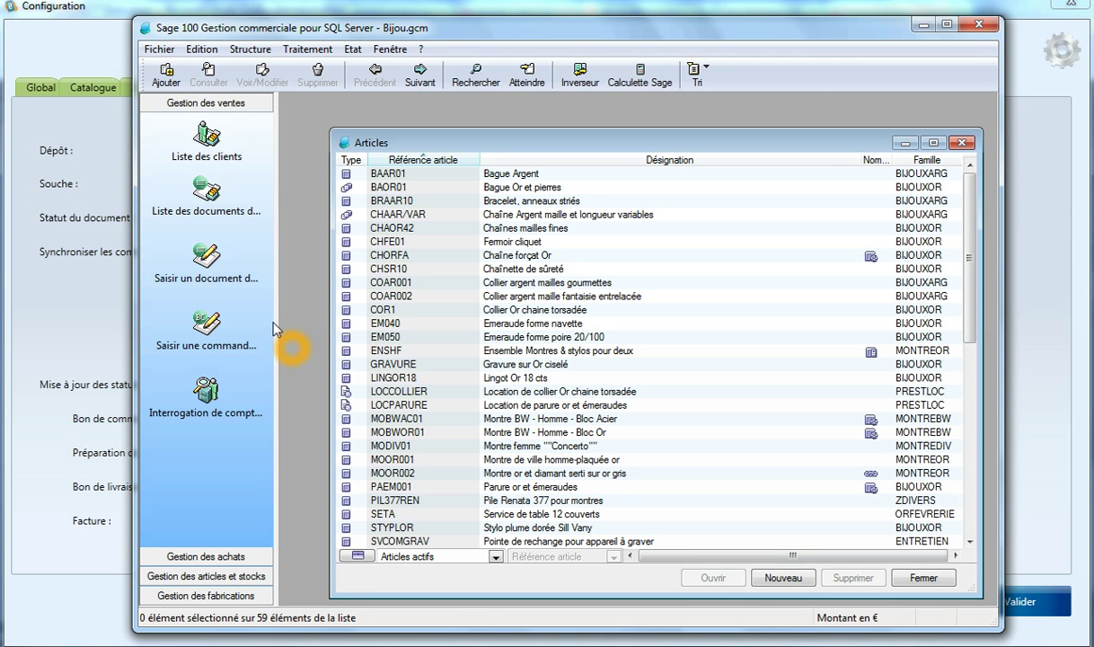
# In Sage 100 Gestion commerciale, examine the validation circuit of the sales Bon de commande in the company's organisation options, and leave Sage.
pyautogui.click(159, 49)
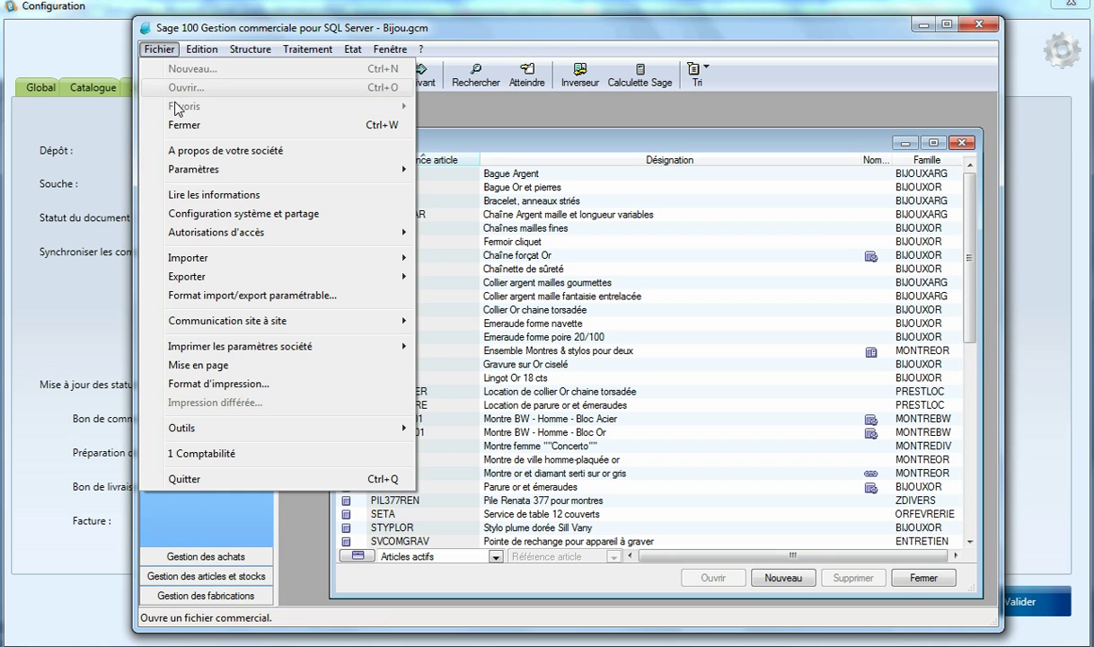
pyautogui.click(185, 151)
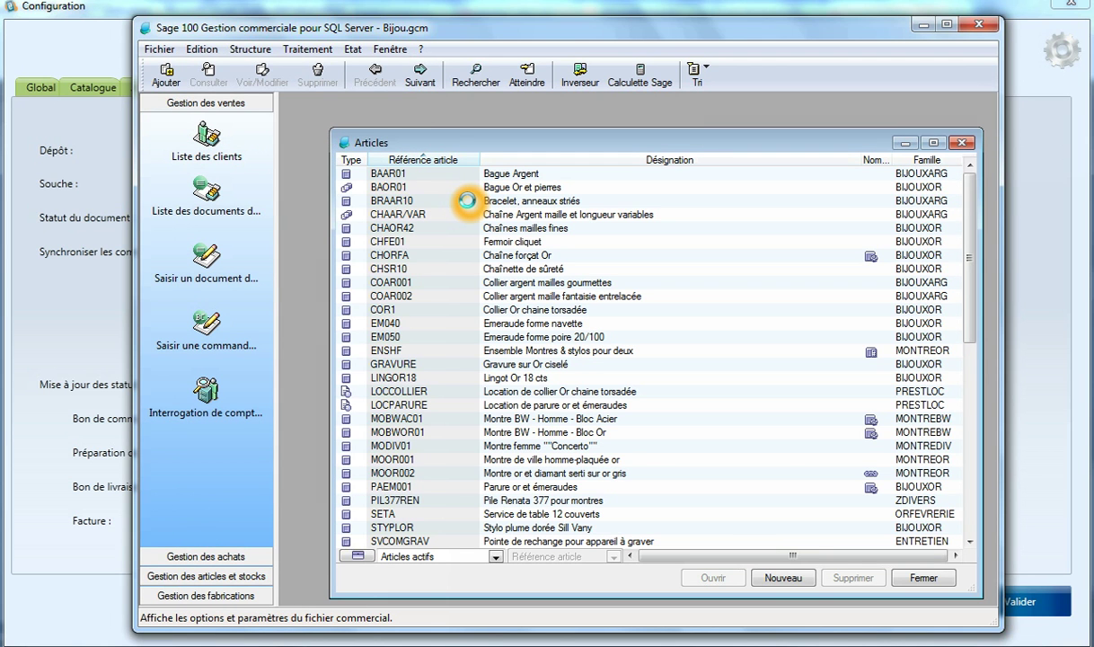
pyautogui.click(663, 188)
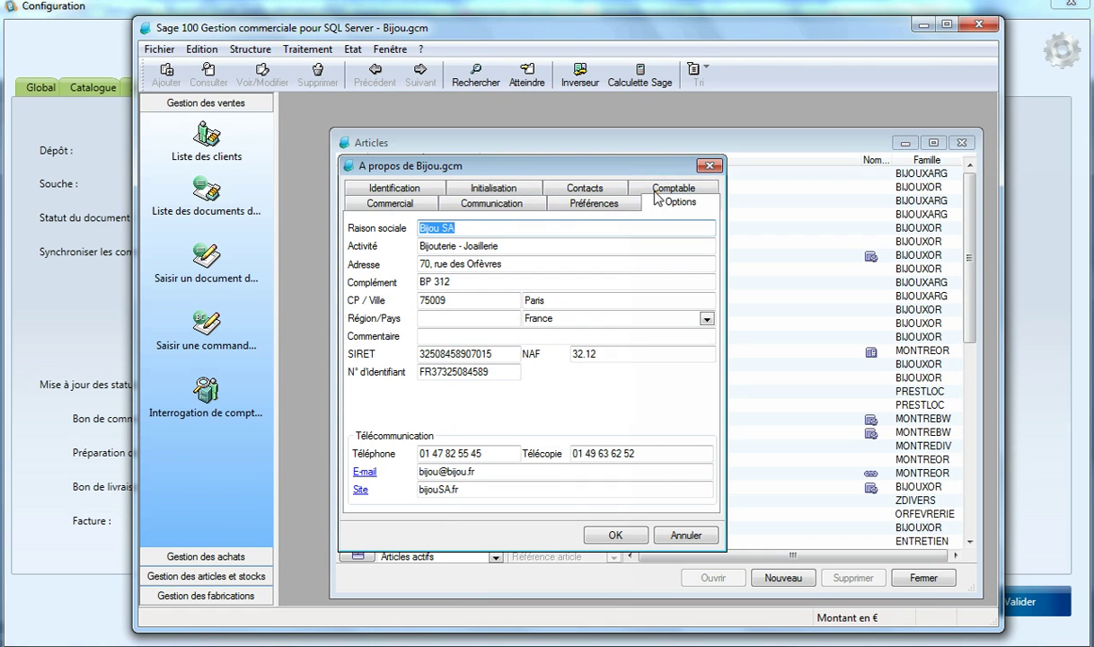
pyautogui.scroll(-2, 474, 290)
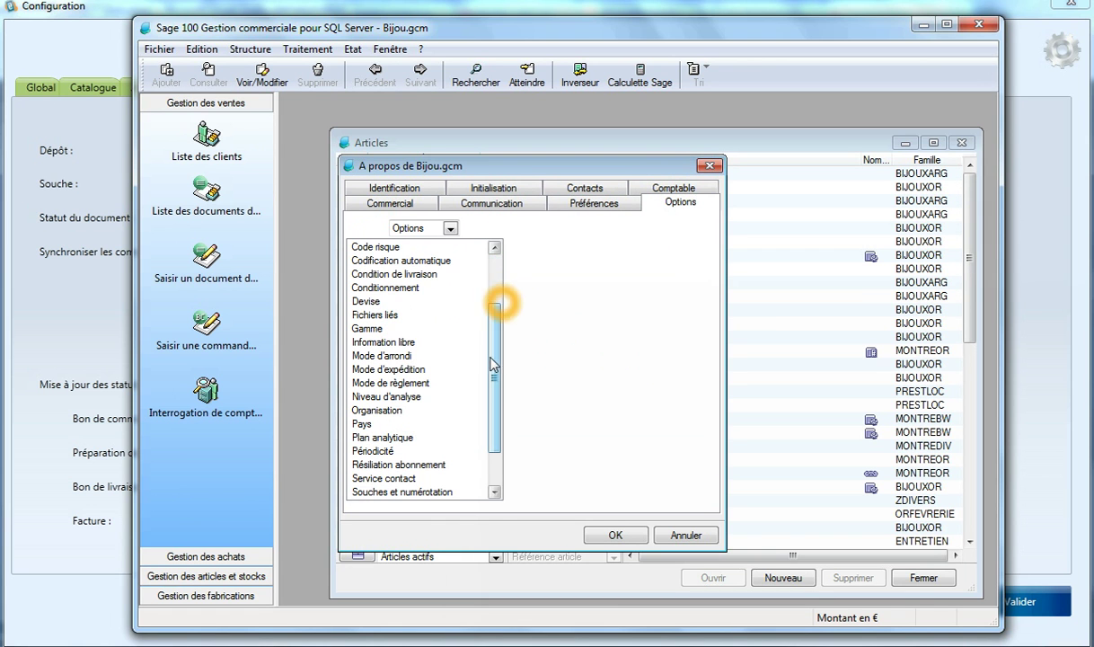
pyautogui.click(377, 410)
pyautogui.click(378, 411)
pyautogui.doubleClick(431, 246)
pyautogui.click(427, 260)
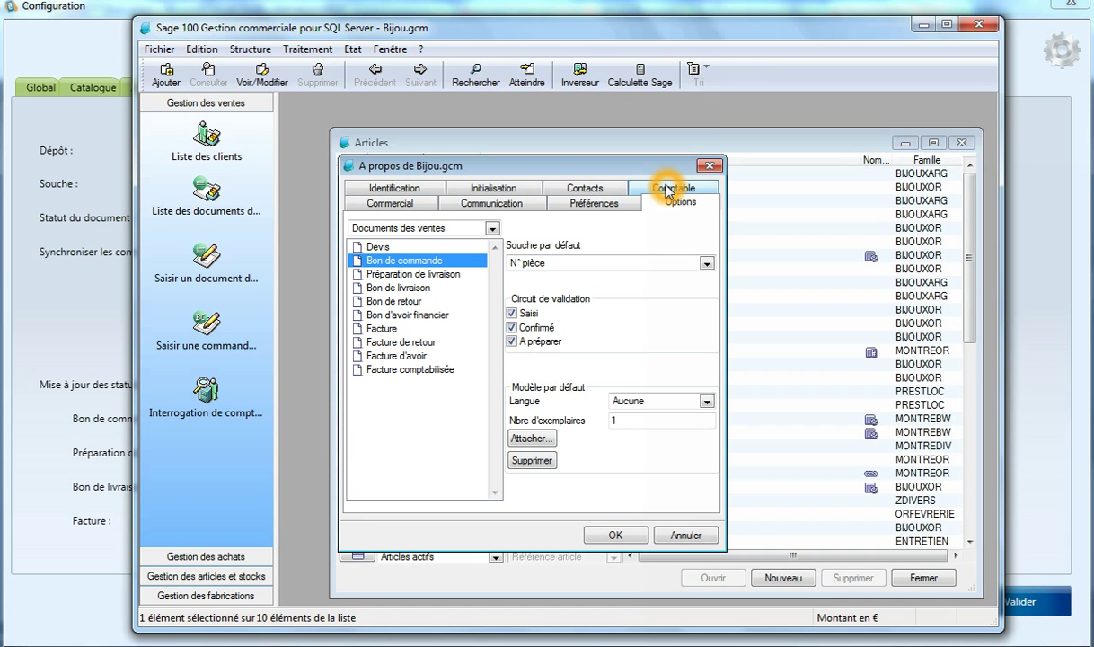
pyautogui.click(985, 26)
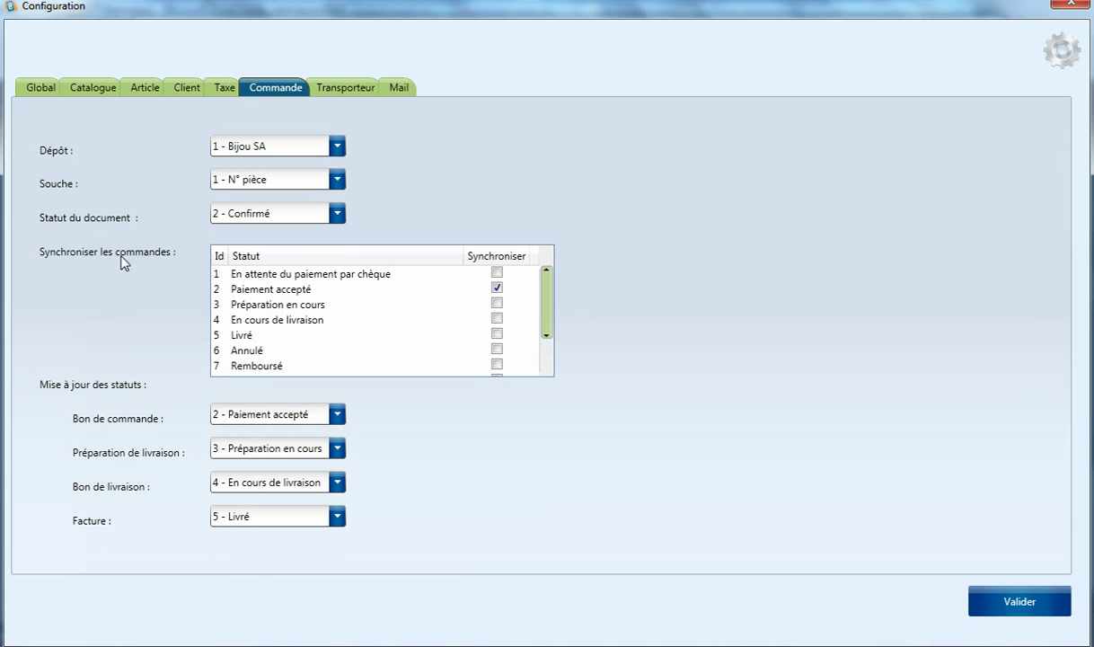
# Examine the order statuses listed under Synchroniser les commandes, focusing on Paiement accepté and its Synchroniser setting.
pyautogui.click(284, 292)
pyautogui.click(278, 290)
pyautogui.click(289, 276)
pyautogui.click(288, 291)
pyautogui.press('Down')
pyautogui.press('Down')
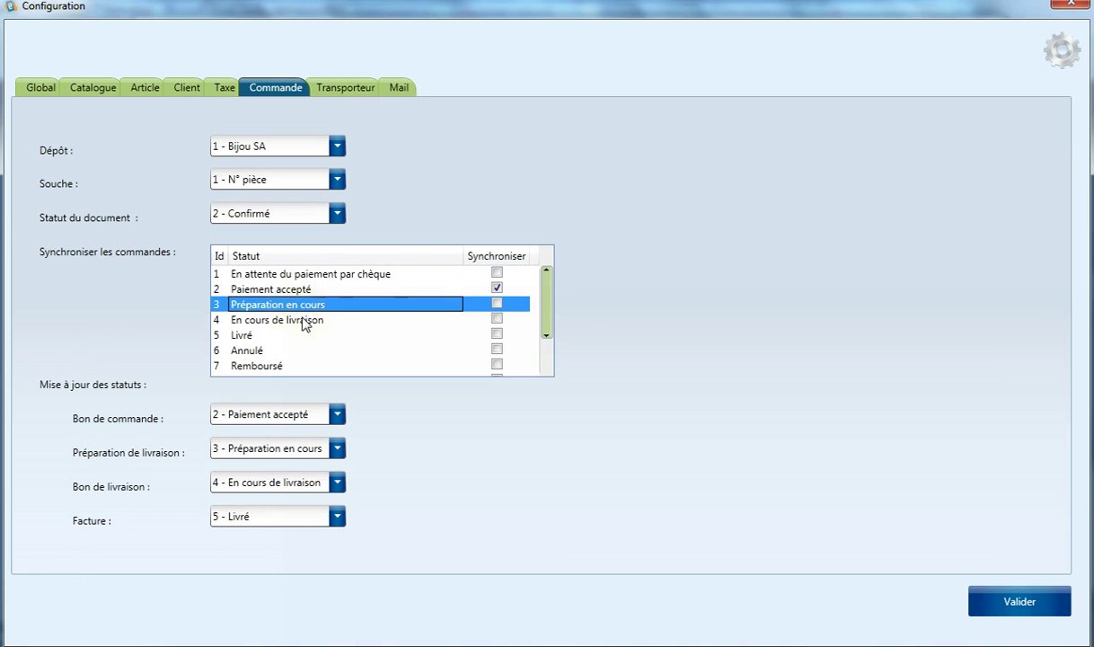
pyautogui.click(368, 285)
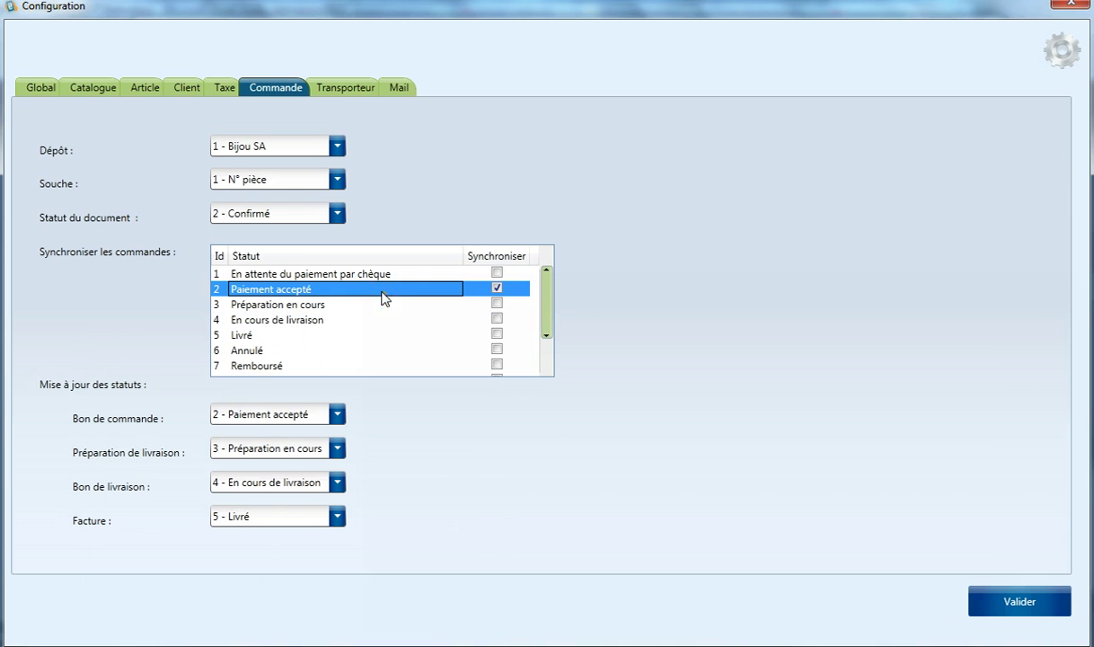
pyautogui.click(309, 301)
pyautogui.click(486, 300)
pyautogui.click(500, 344)
pyautogui.click(359, 288)
pyautogui.click(336, 293)
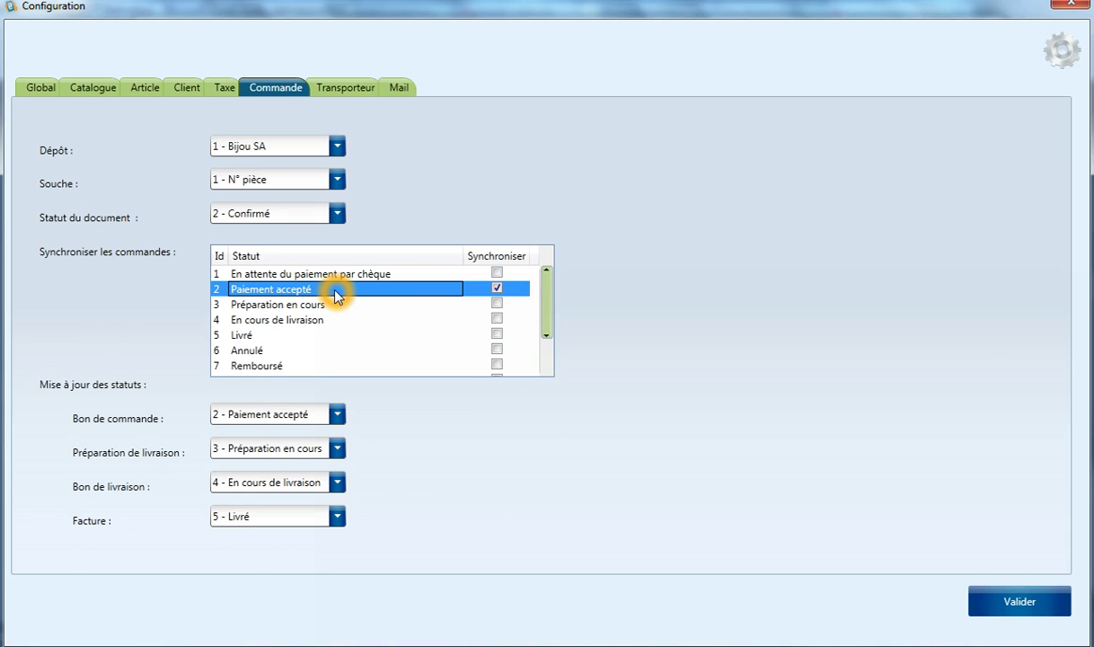
pyautogui.click(90, 325)
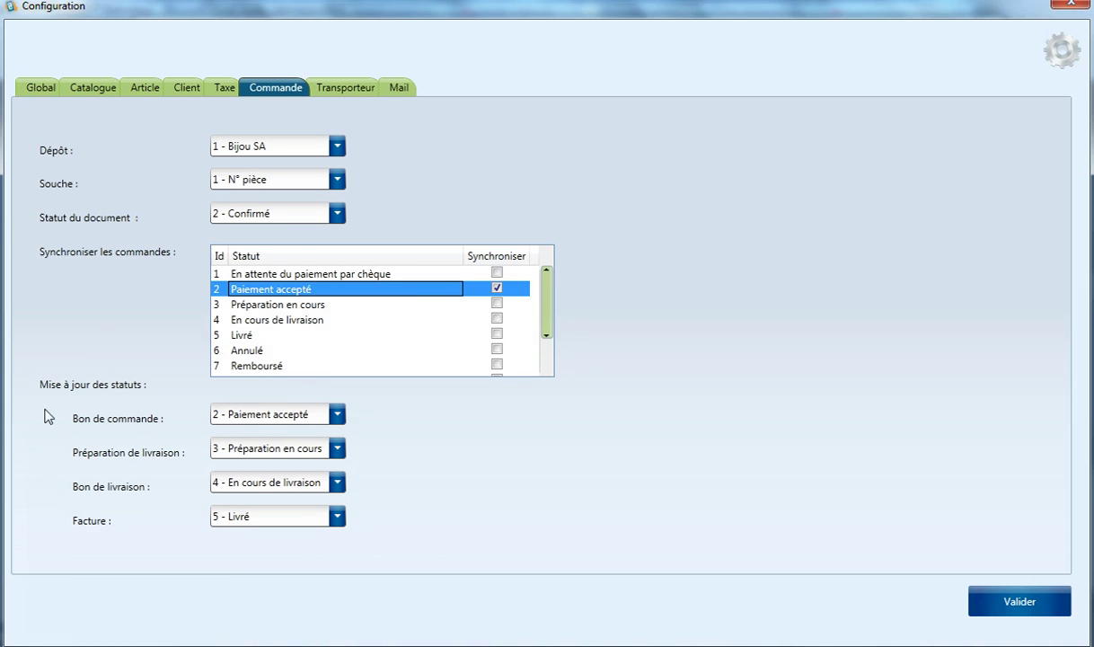
# Review the Mise à jour des statuts choices for Bon de commande, Préparation de livraison, Bon de livraison and Facture.
pyautogui.click(294, 413)
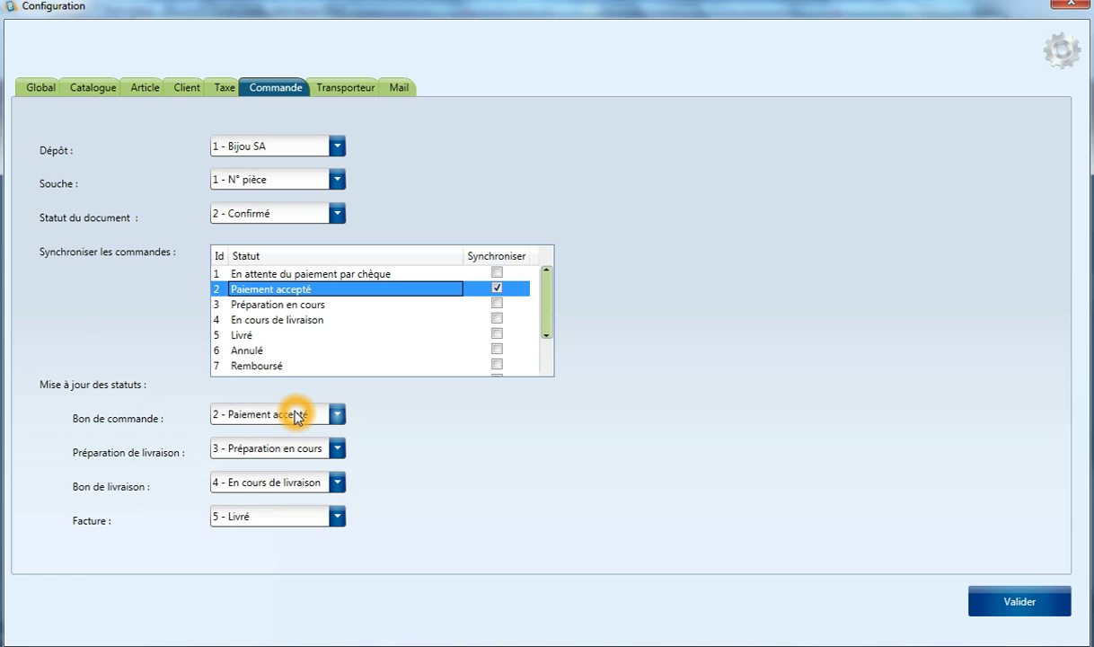
pyautogui.click(290, 449)
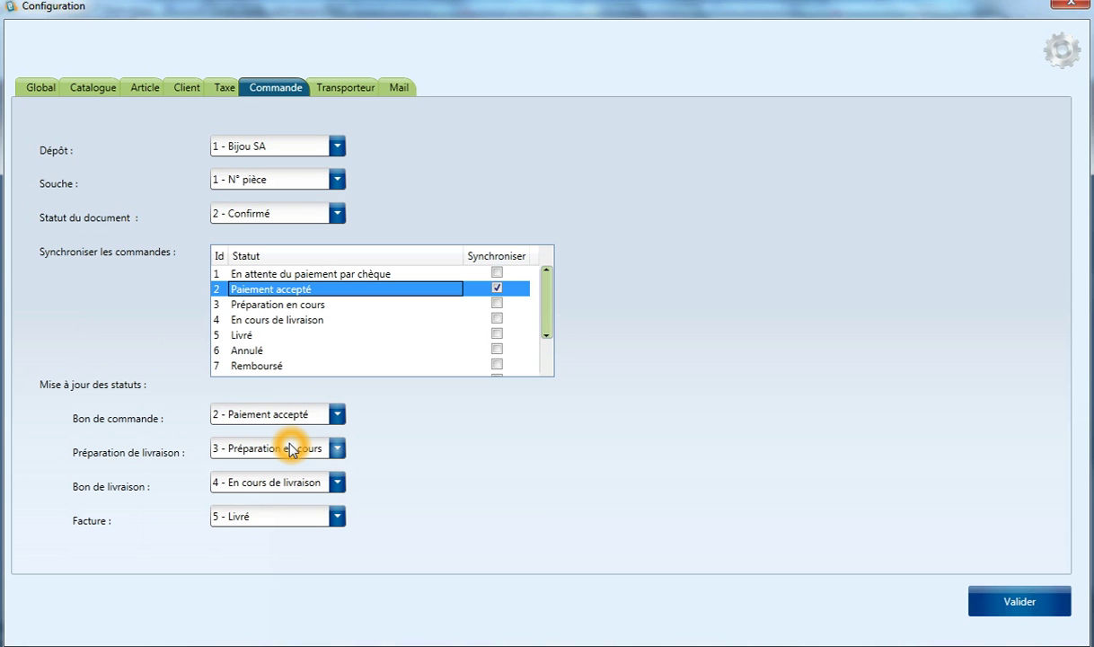
pyautogui.click(290, 449)
pyautogui.click(290, 449)
pyautogui.click(290, 449)
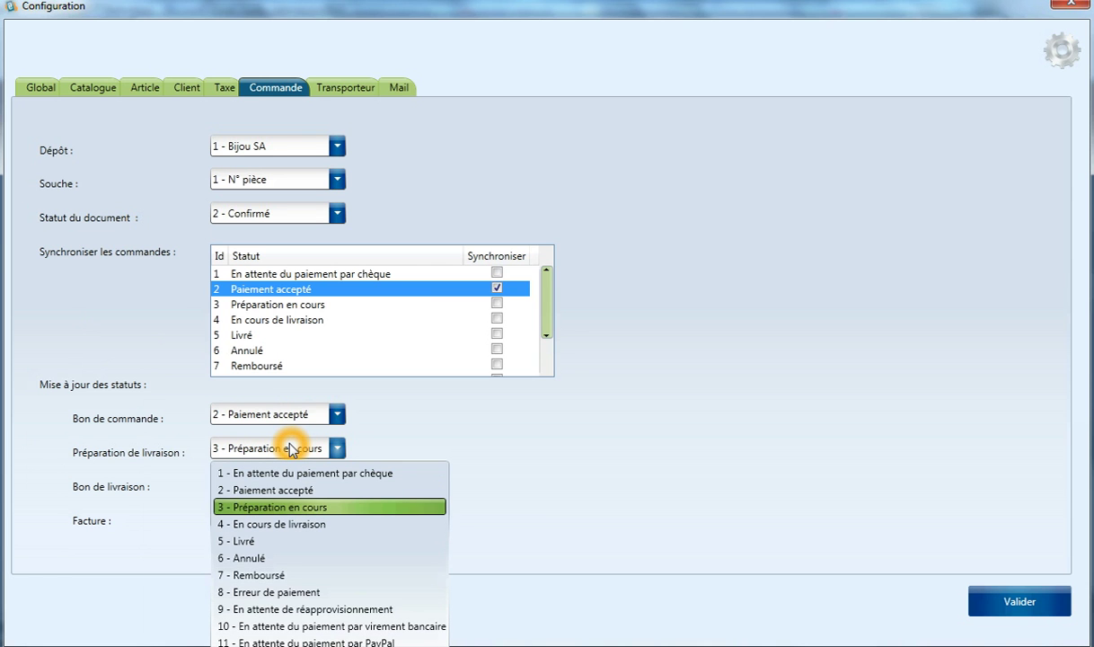
pyautogui.click(492, 427)
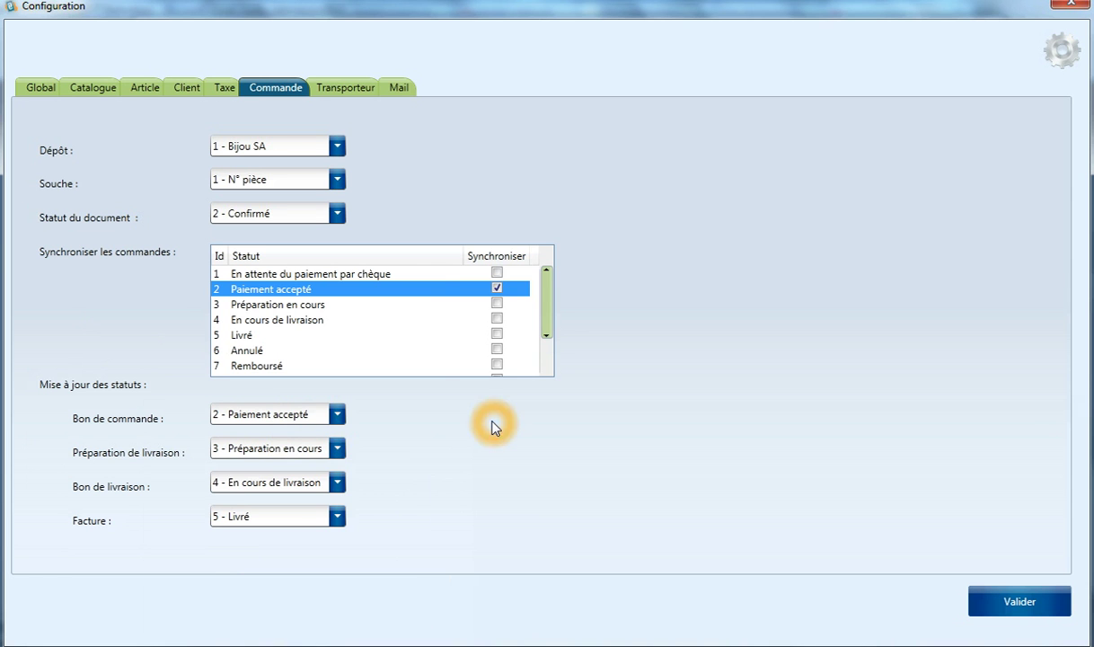
pyautogui.click(239, 486)
pyautogui.click(239, 486)
pyautogui.click(239, 517)
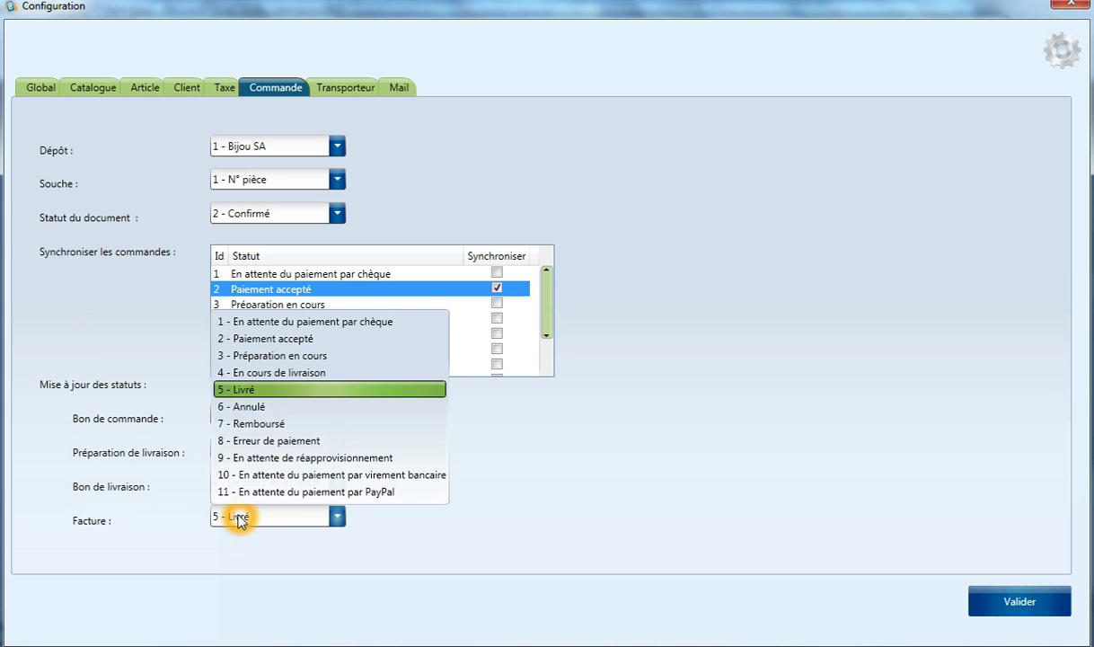
pyautogui.click(562, 483)
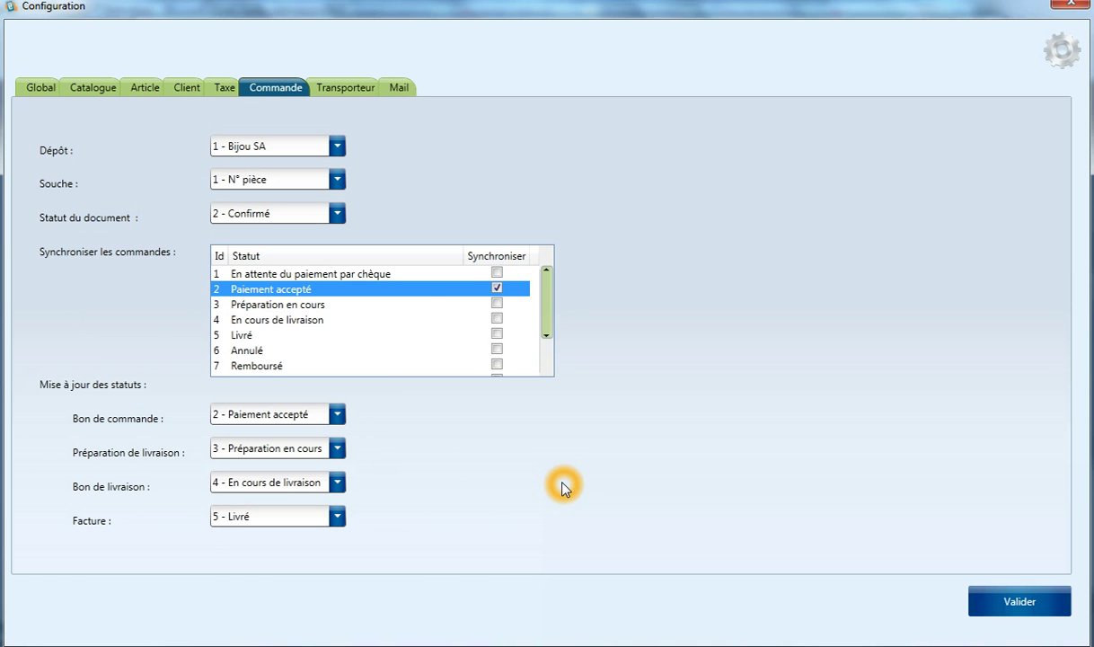